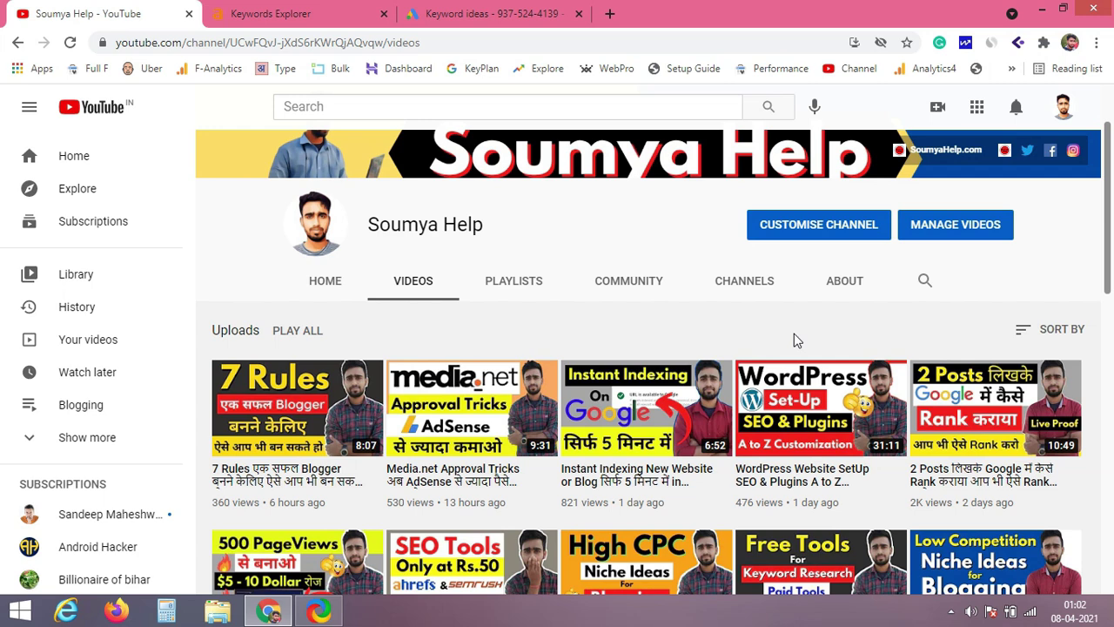
# Check the average monthly searches for the keyword "full form" in Google Ads Keyword Planner.
pyautogui.click(514, 10)
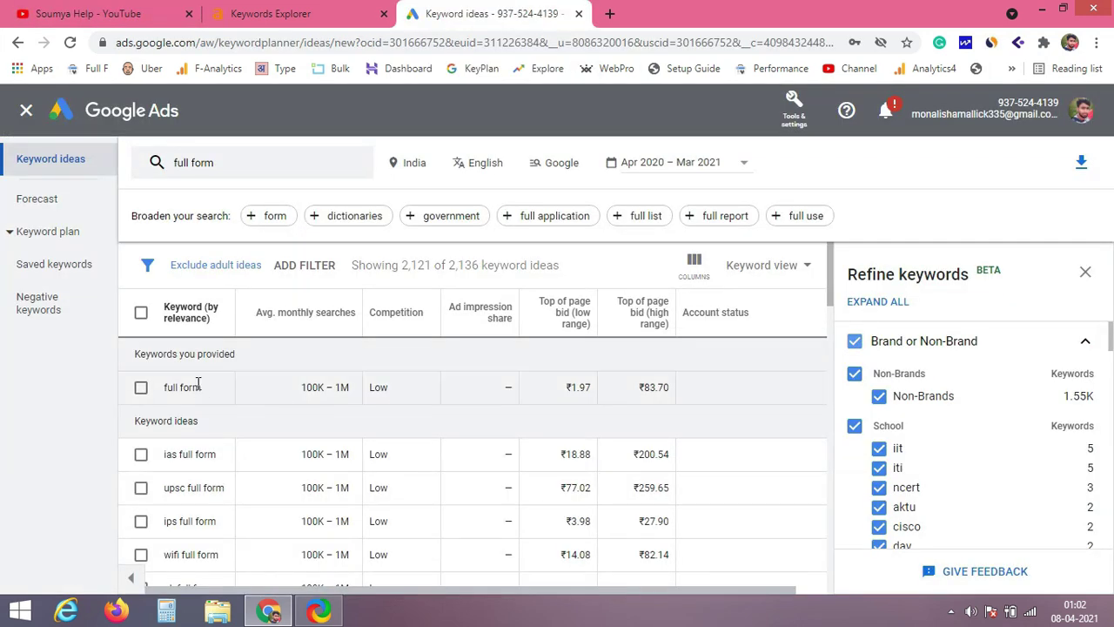
pyautogui.moveTo(216, 393); pyautogui.dragTo(166, 388)
pyautogui.moveTo(304, 387); pyautogui.dragTo(351, 393)
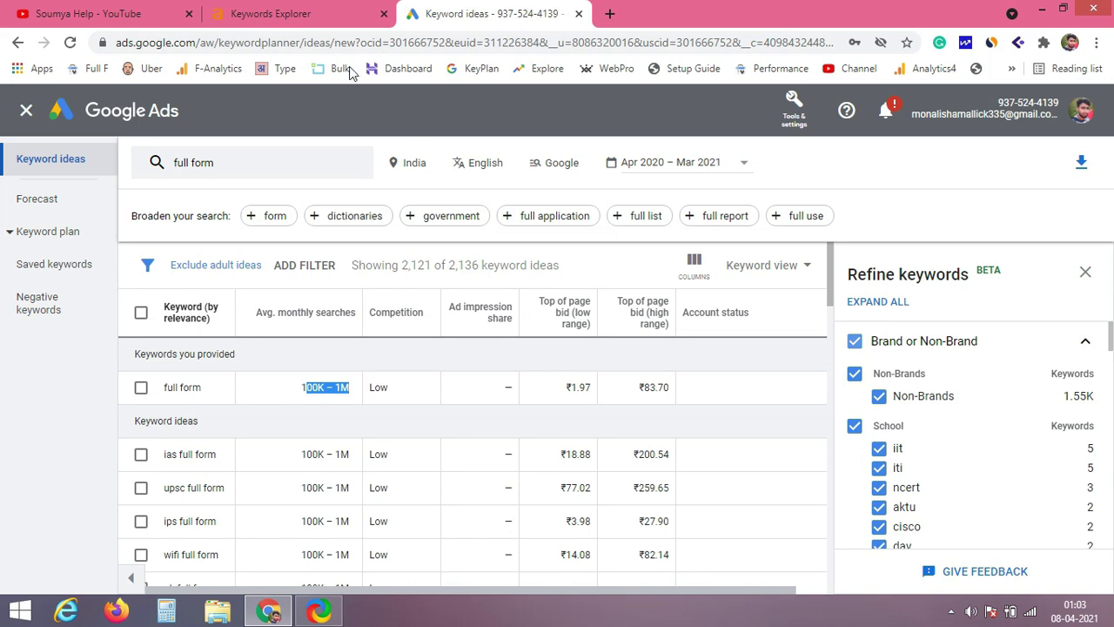
pyautogui.click(217, 7)
pyautogui.click(116, 11)
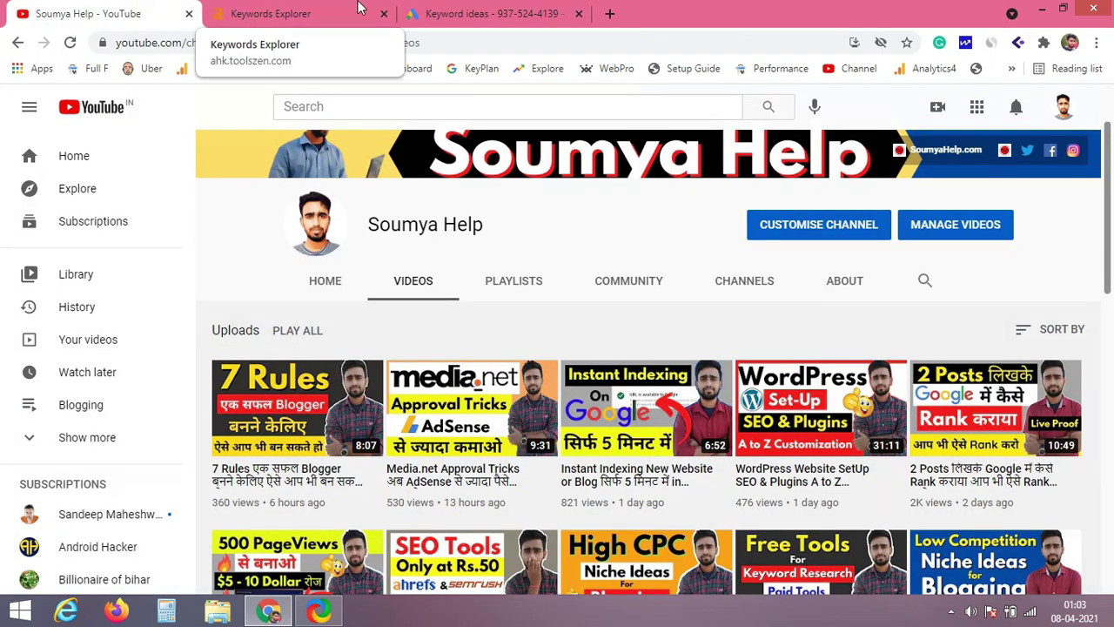
pyautogui.click(474, 10)
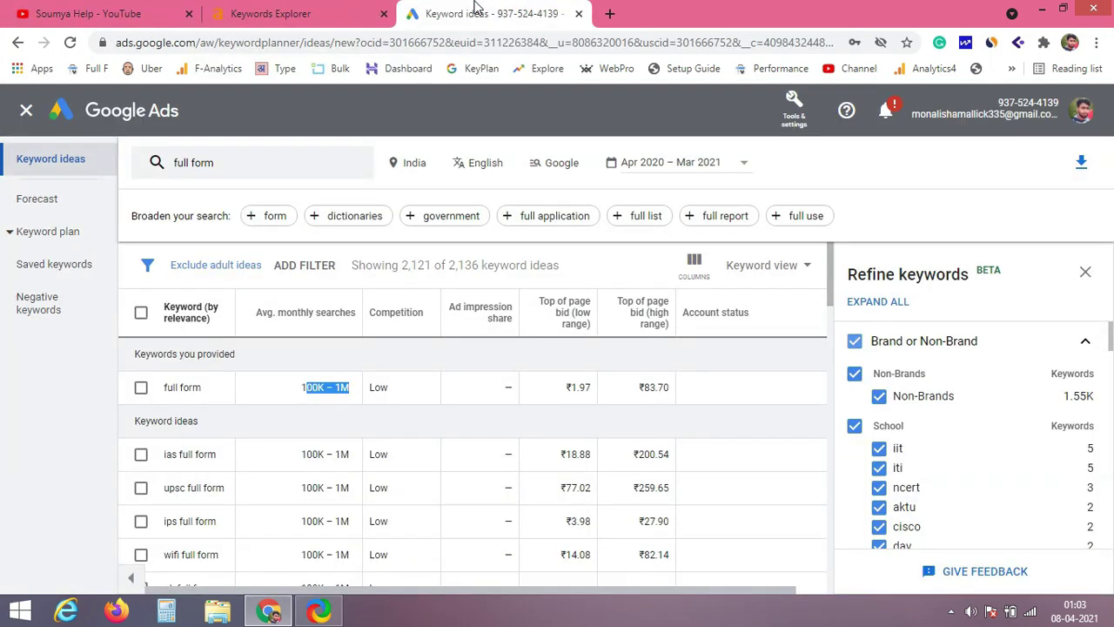
# Switch to the Soumya Help YouTube channel and browse its older uploaded videos.
pyautogui.click(127, 11)
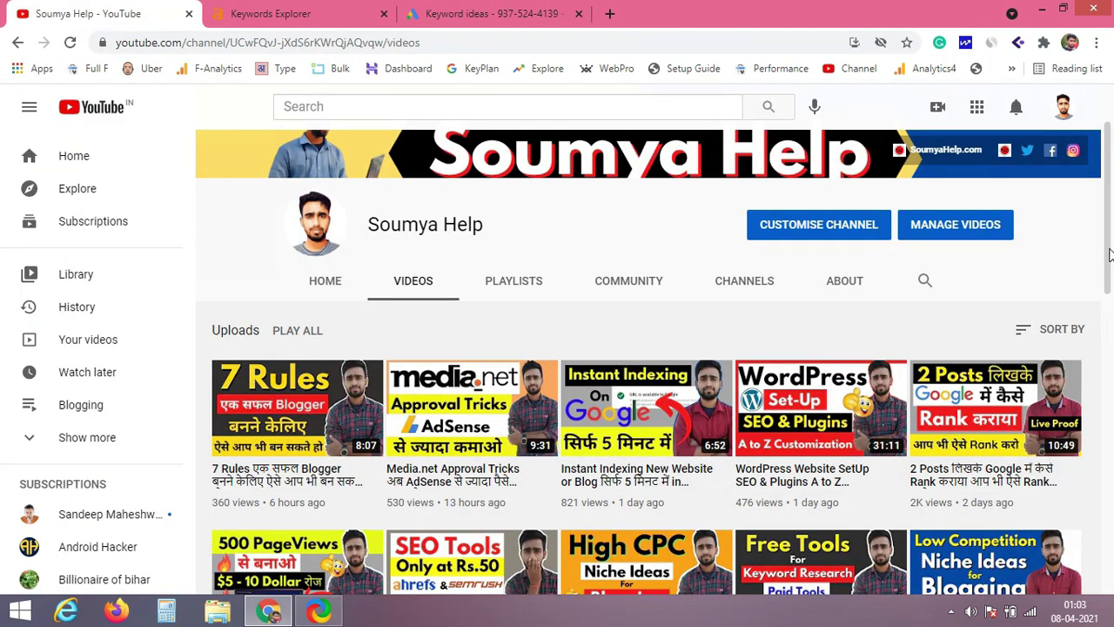
pyautogui.scroll(-11, 1109, 253)
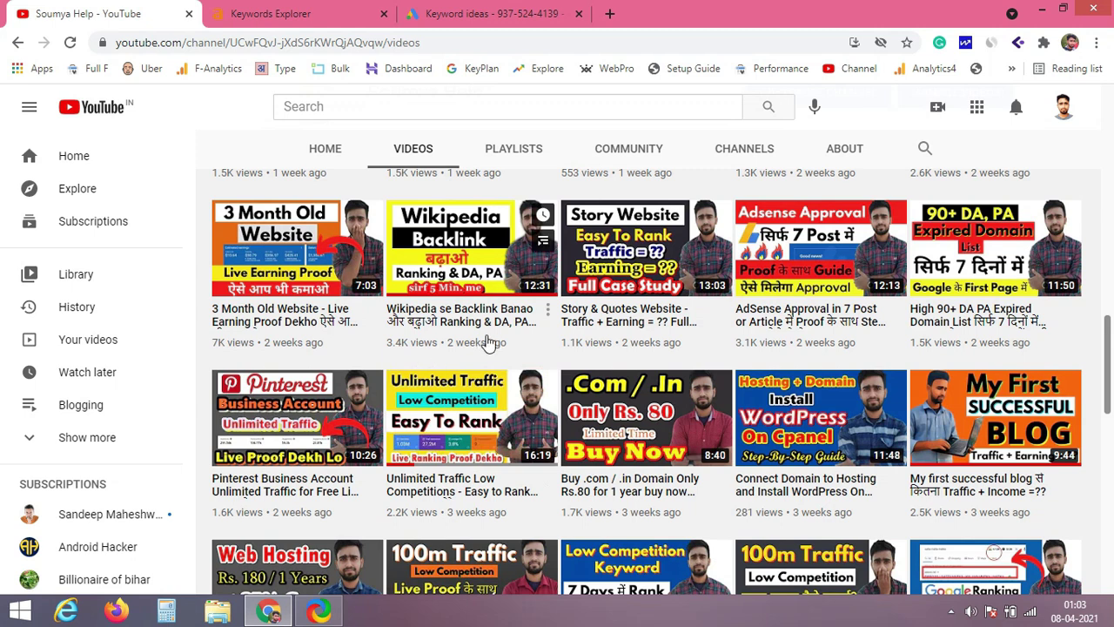
pyautogui.moveTo(500, 337)
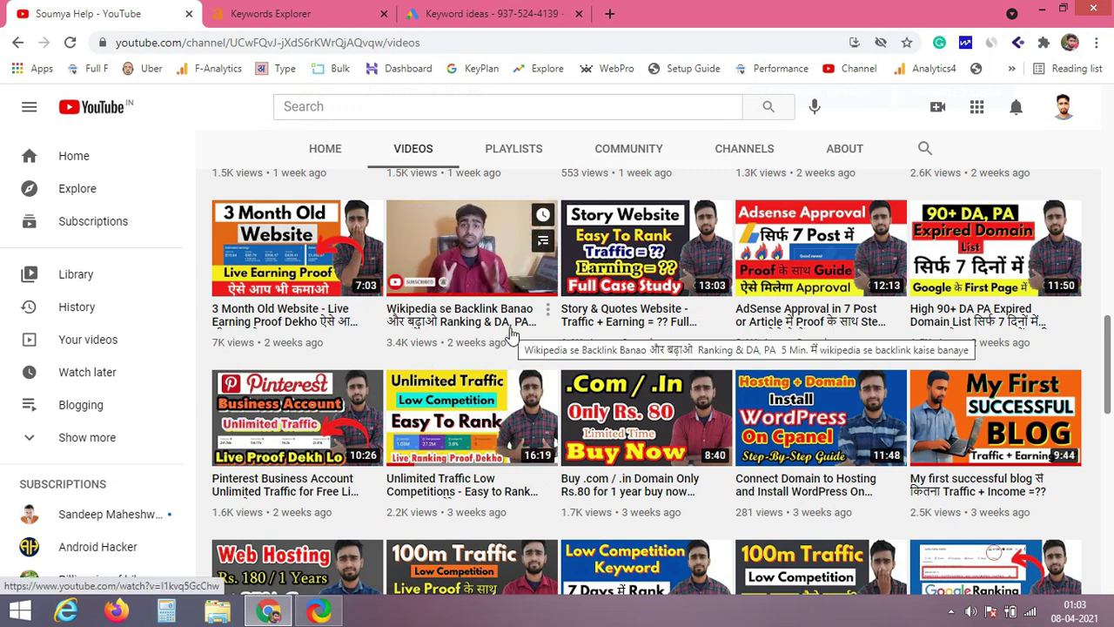
pyautogui.moveTo(464, 454)
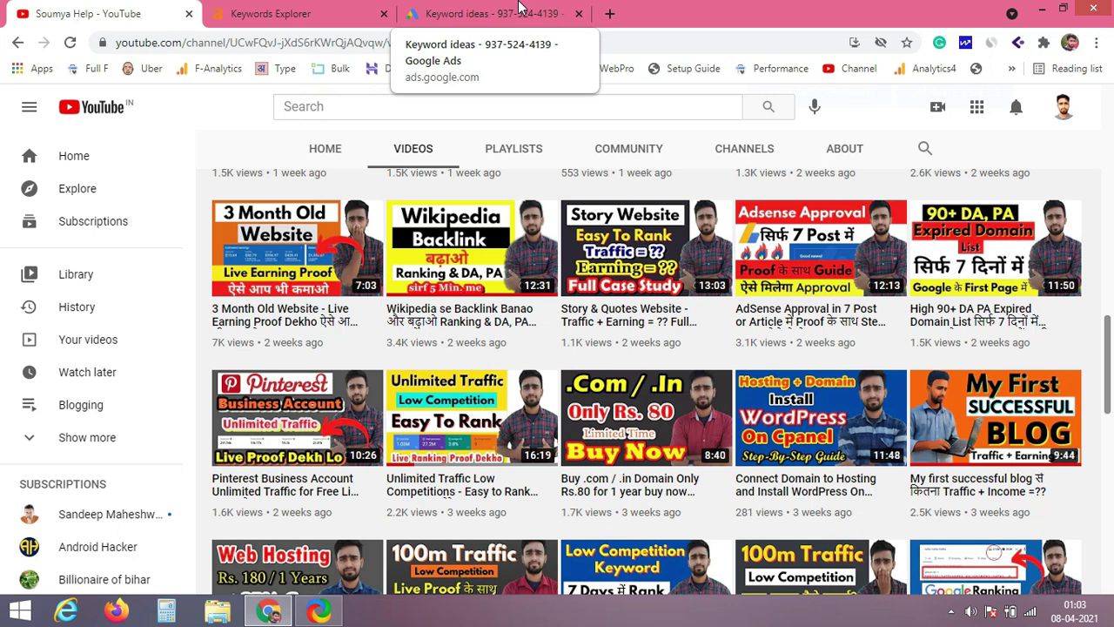
# Return to the keyword ideas, then search Google for "full form" in a new tab.
pyautogui.click(517, 7)
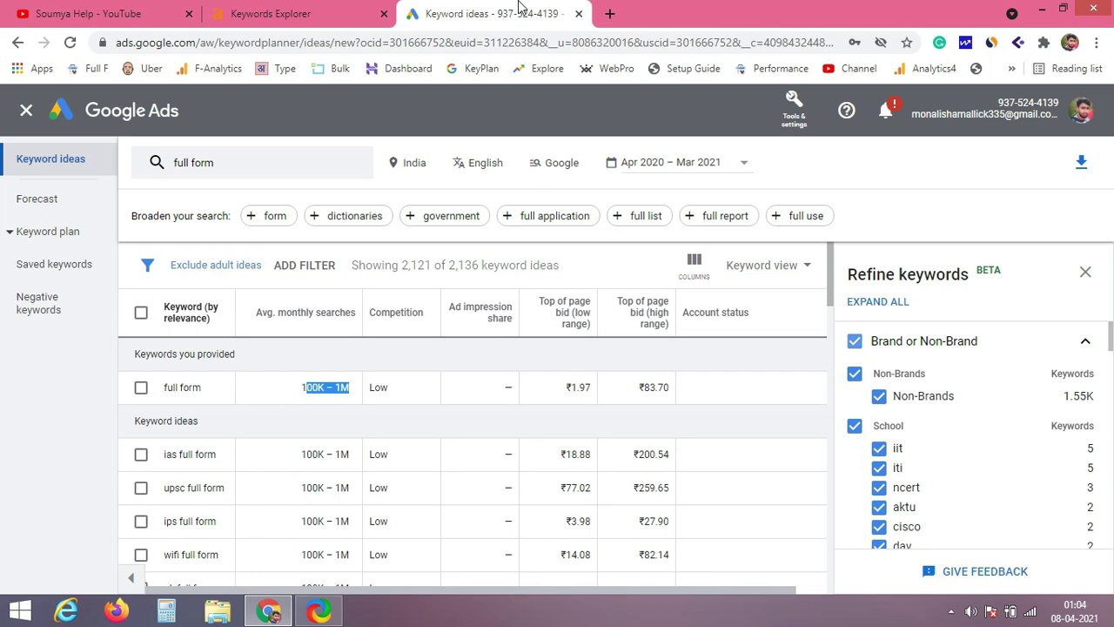
pyautogui.click(609, 14)
pyautogui.write('full ')
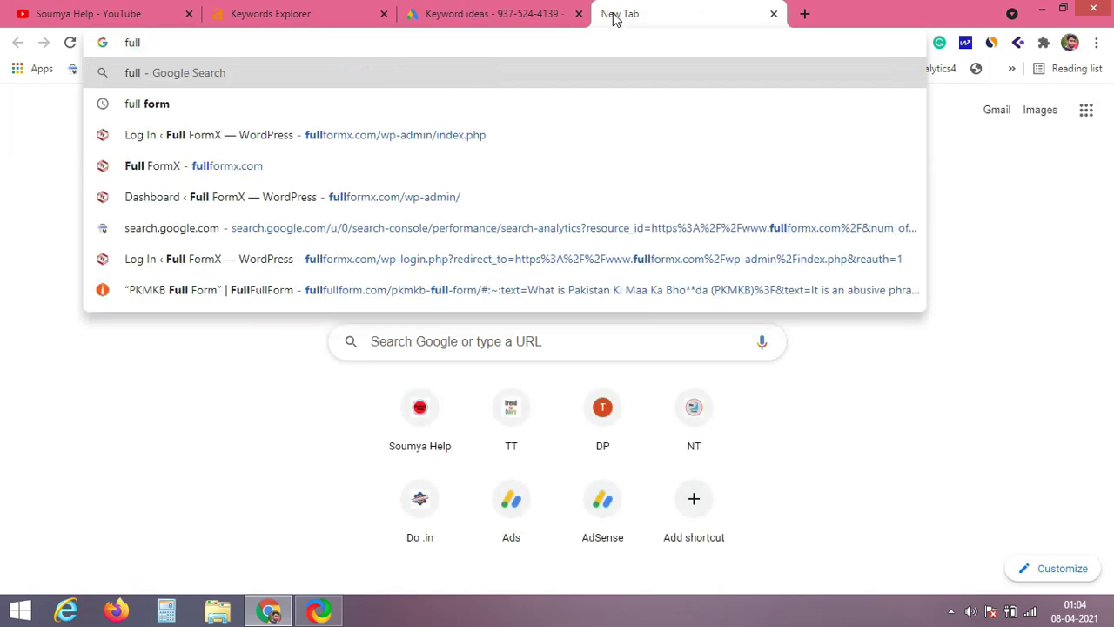
pyautogui.write('form')
pyautogui.press('Return')
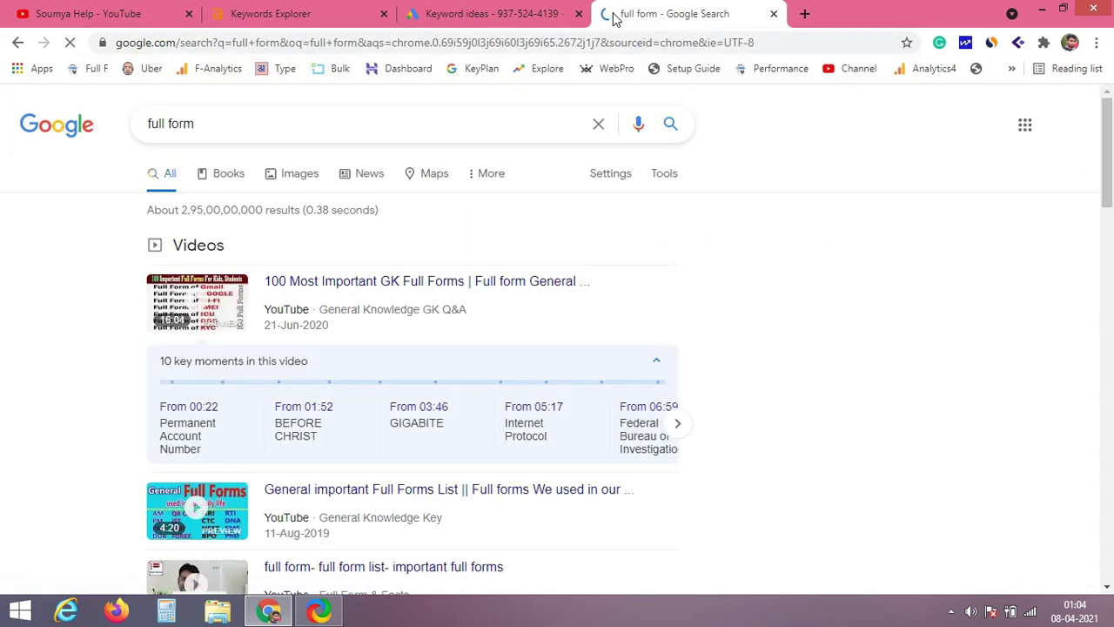
# Examine which websites rank in the Google results for "full form", through to the end of the first page.
pyautogui.press('Down')
pyautogui.press('Down')
pyautogui.press('Down')
pyautogui.press('Down')
pyautogui.press('Down')
pyautogui.press('Down')
pyautogui.press('Down')
pyautogui.press('Down')
pyautogui.press('Down')
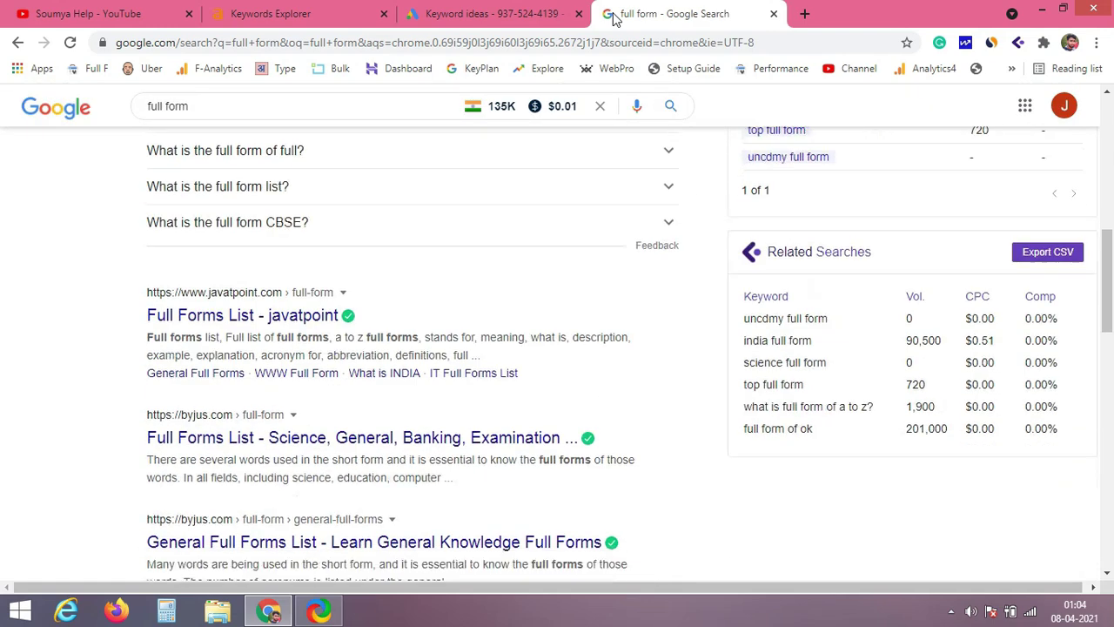
pyautogui.press('Down')
pyautogui.press('Down')
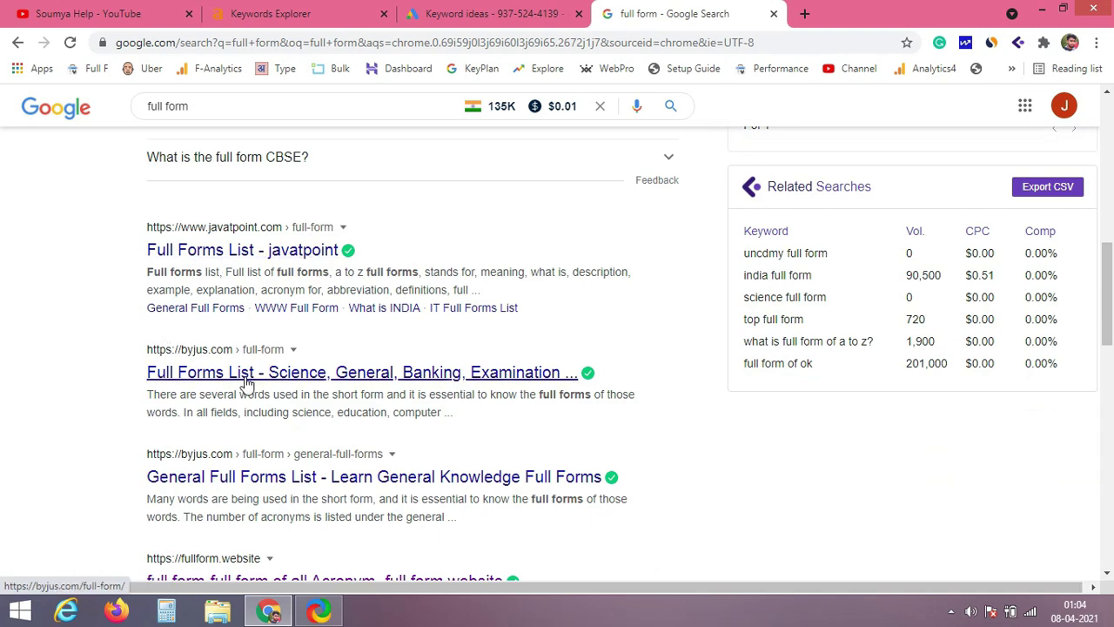
pyautogui.press('Down')
pyautogui.press('Down')
pyautogui.press('Down')
pyautogui.press('Down')
pyautogui.press('Down')
pyautogui.press('Down')
pyautogui.press('Down')
pyautogui.press('Down')
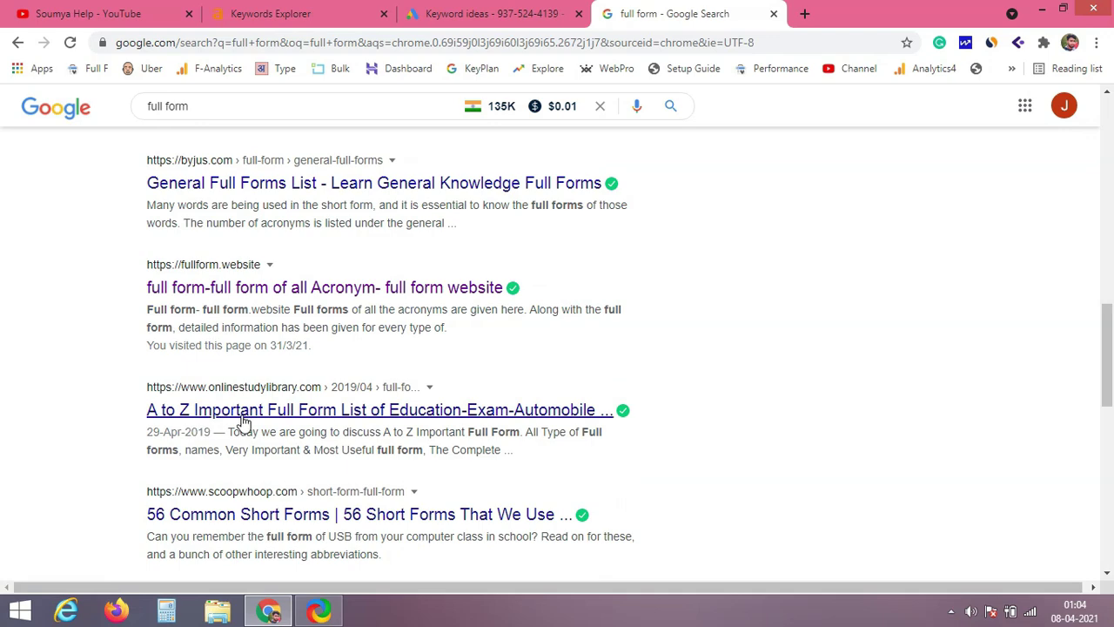
pyautogui.hscroll(1, 661, 339)
pyautogui.press('Down')
pyautogui.press('Down')
pyautogui.press('Down')
pyautogui.press('Down')
pyautogui.press('Down')
pyautogui.press('Down')
pyautogui.press('Down')
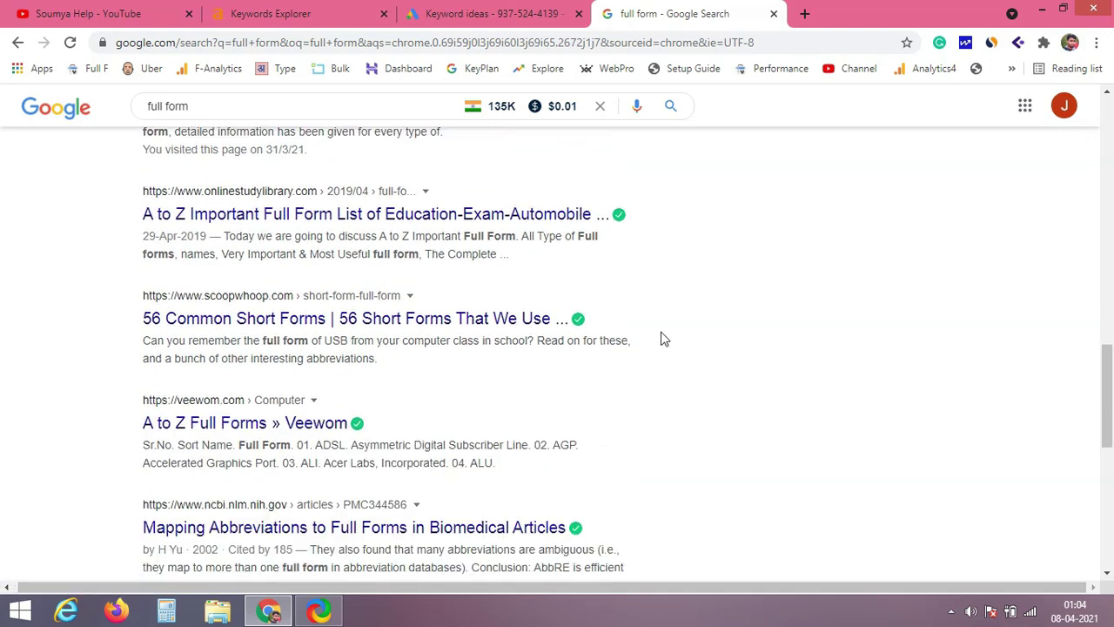
pyautogui.press('Down')
pyautogui.press('Down')
pyautogui.press('Down')
pyautogui.press('Down')
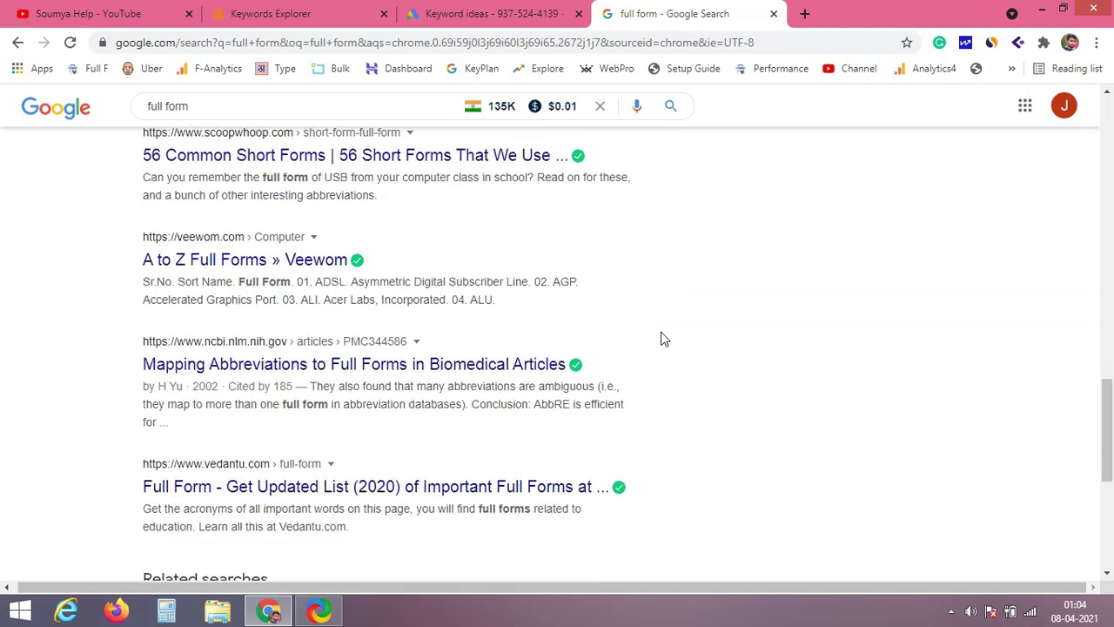
# Open the fullform.website result, look through its acronym list, and decline the site's notification request.
pyautogui.press('Up')
pyautogui.press('Up')
pyautogui.press('Up')
pyautogui.press('Up')
pyautogui.press('Up')
pyautogui.press('Up')
pyautogui.press('Up')
pyautogui.press('Up')
pyautogui.press('Up')
pyautogui.press('Up')
pyautogui.press('Up')
pyautogui.press('Up')
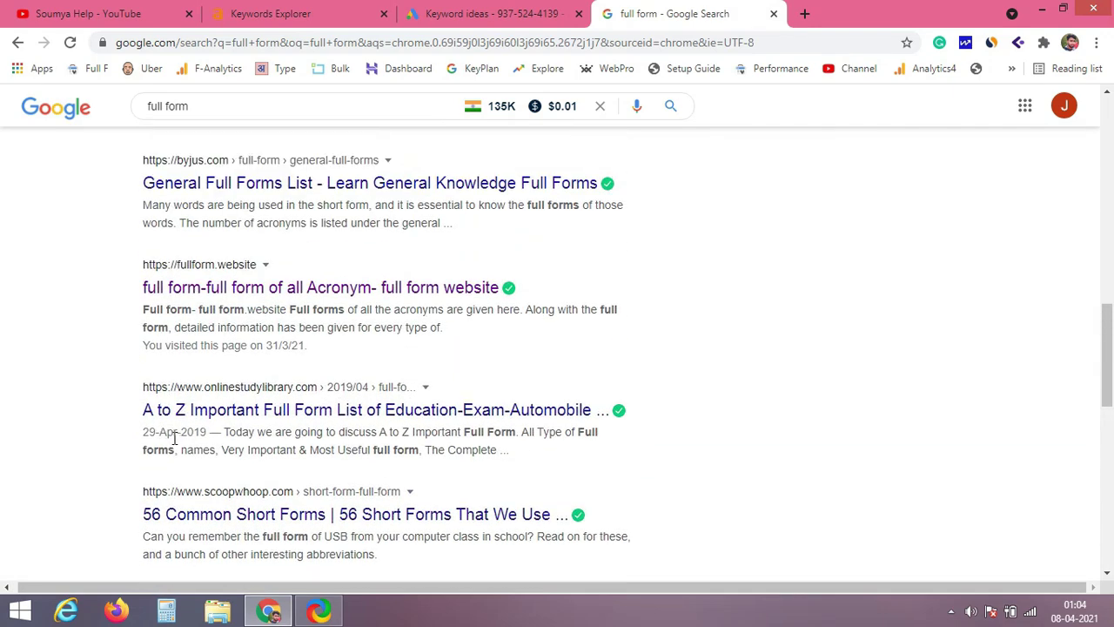
pyautogui.click(270, 291)
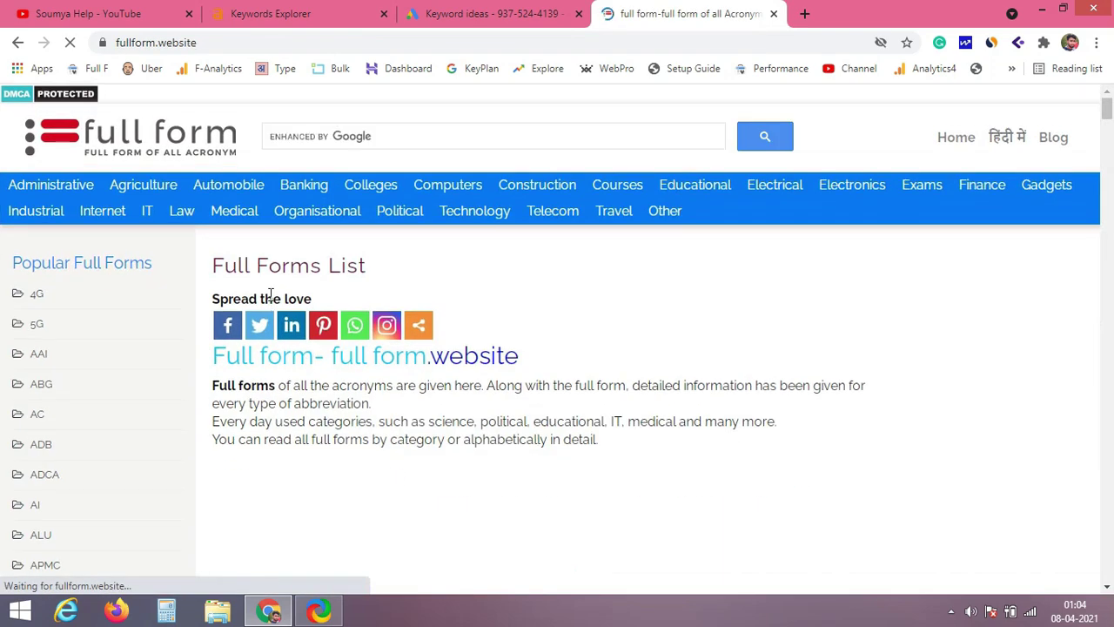
pyautogui.scroll(-20, 270, 300)
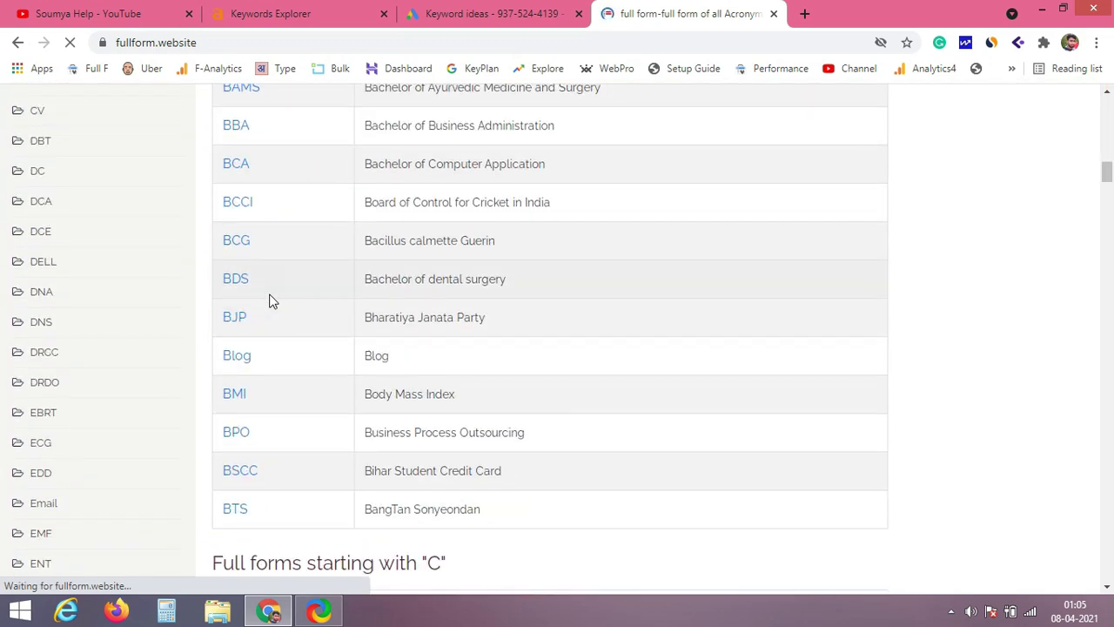
pyautogui.scroll(20, 270, 301)
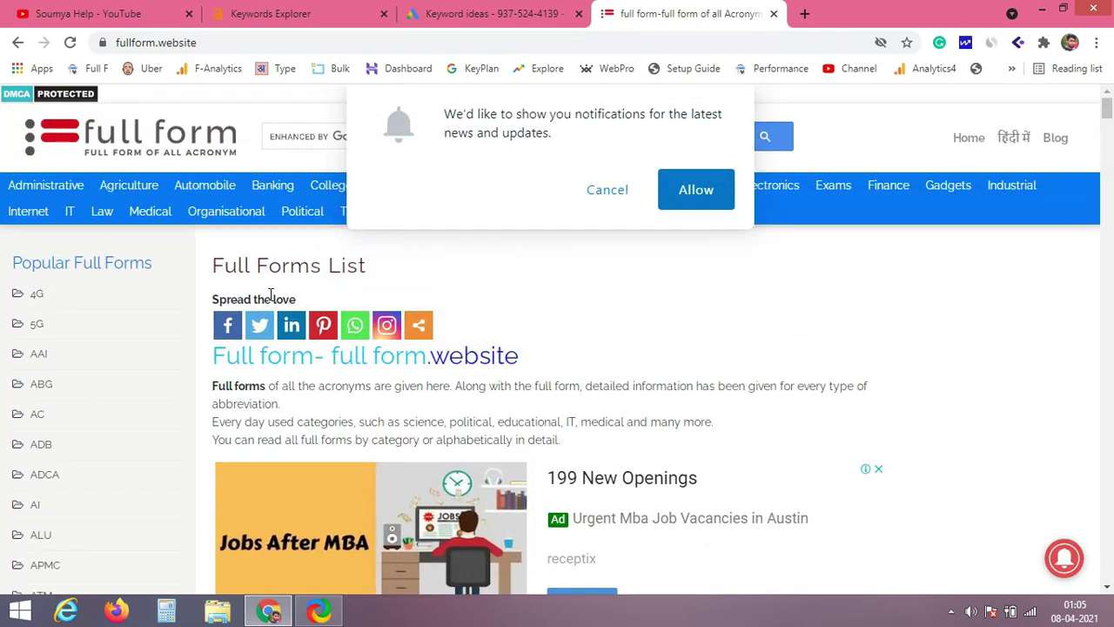
pyautogui.click(590, 191)
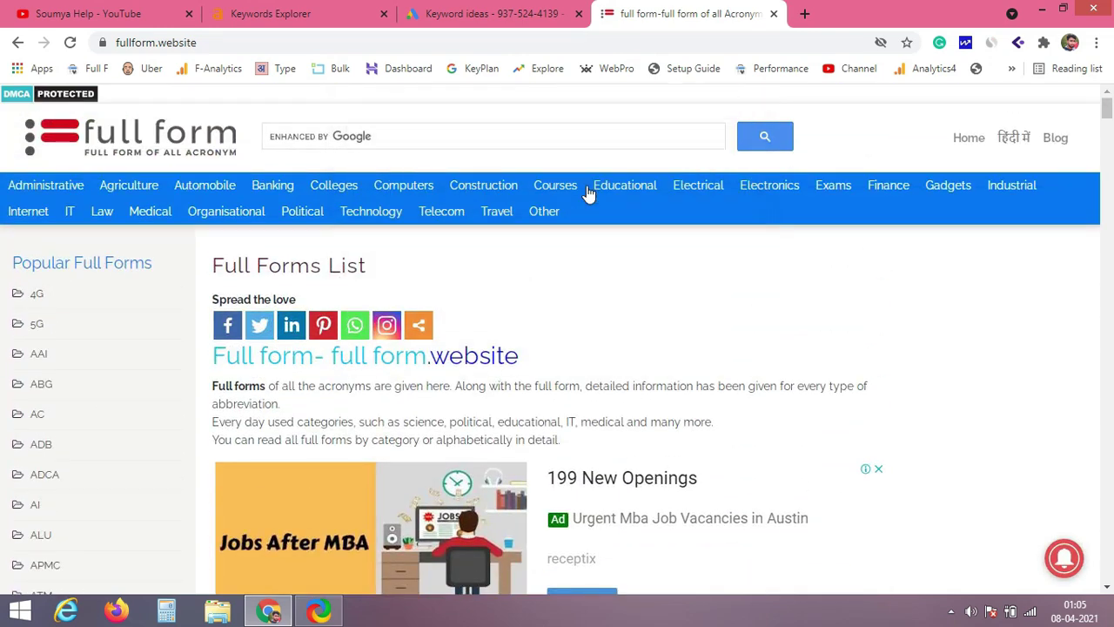
# Search Google for "phe full form" in a new tab.
pyautogui.click(804, 10)
pyautogui.write('phe')
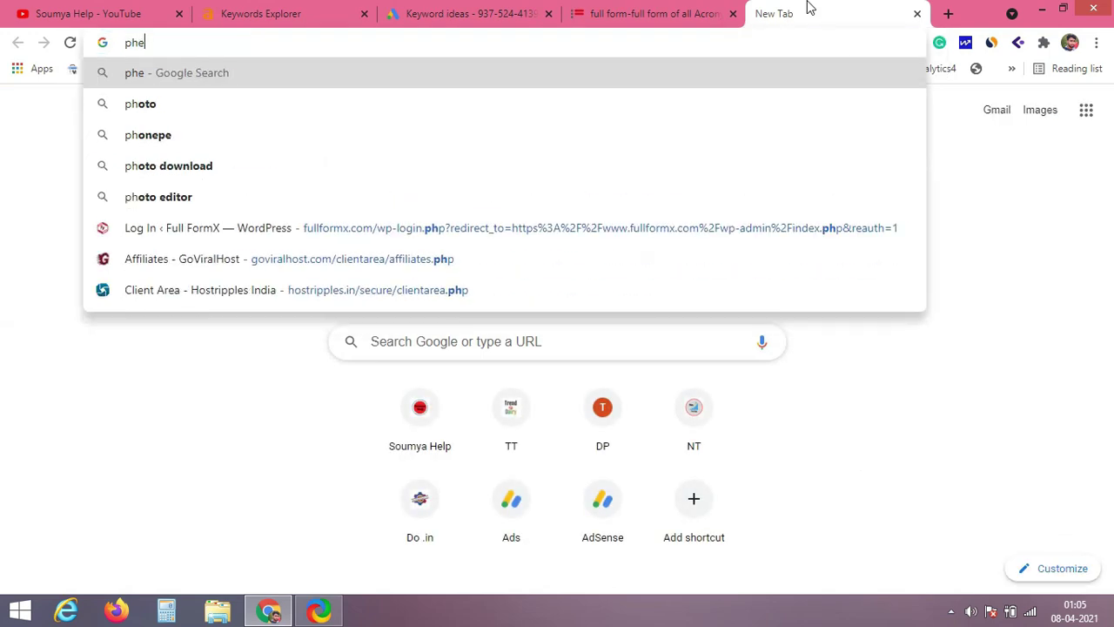
pyautogui.press('Down')
pyautogui.press('Return')
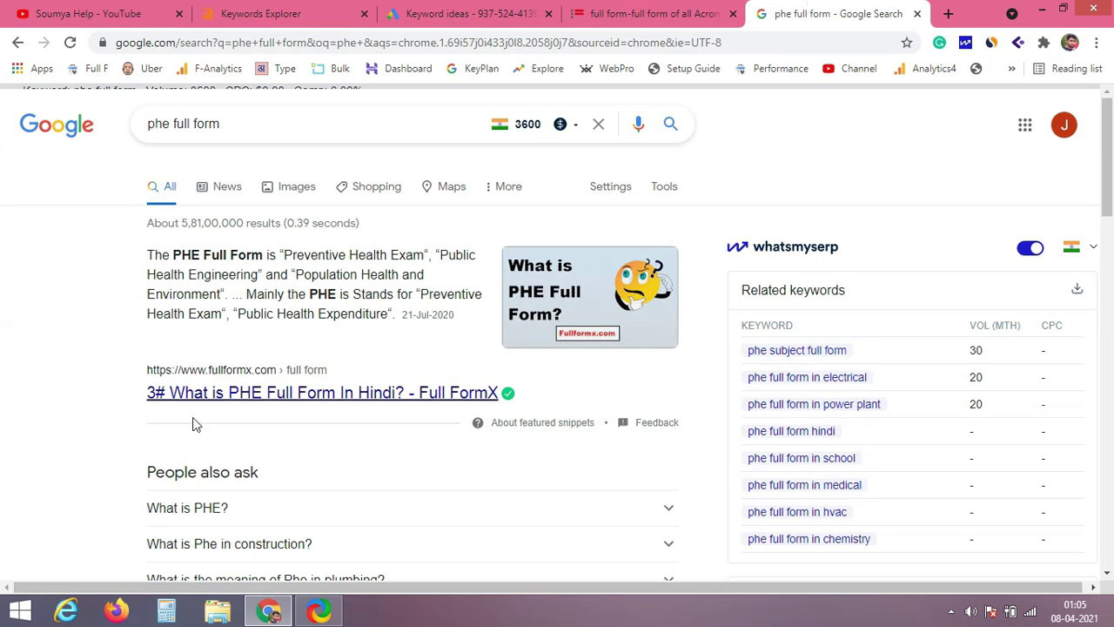
# Open the featured fullformx.com result and look through its PHE full form article.
pyautogui.click(245, 394)
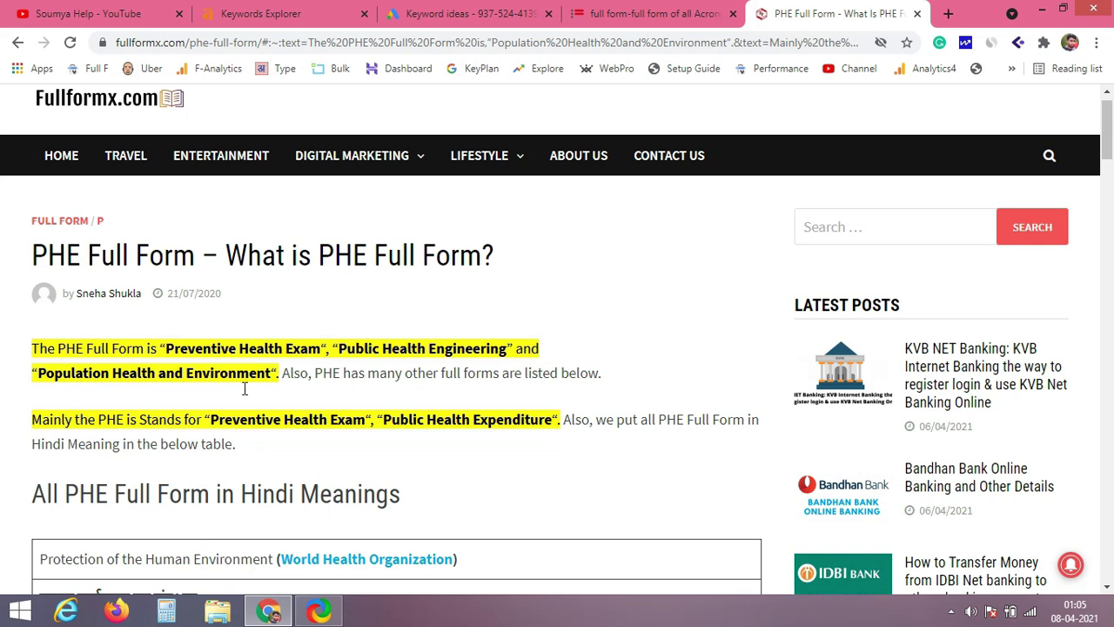
pyautogui.scroll(-10, 244, 394)
pyautogui.scroll(-6, 244, 394)
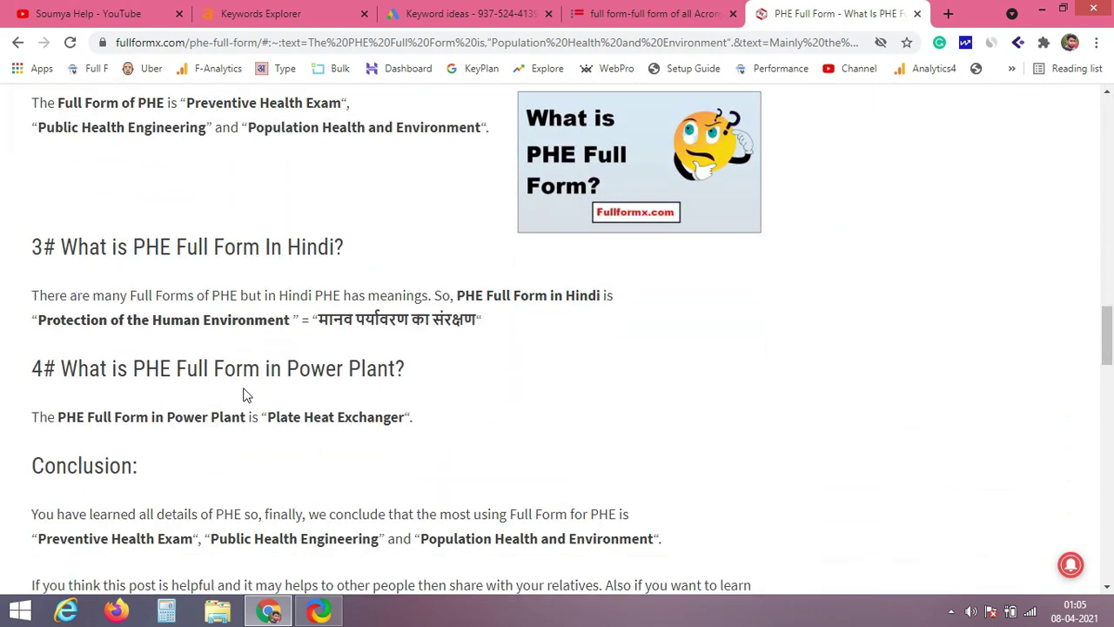
pyautogui.scroll(2, 244, 394)
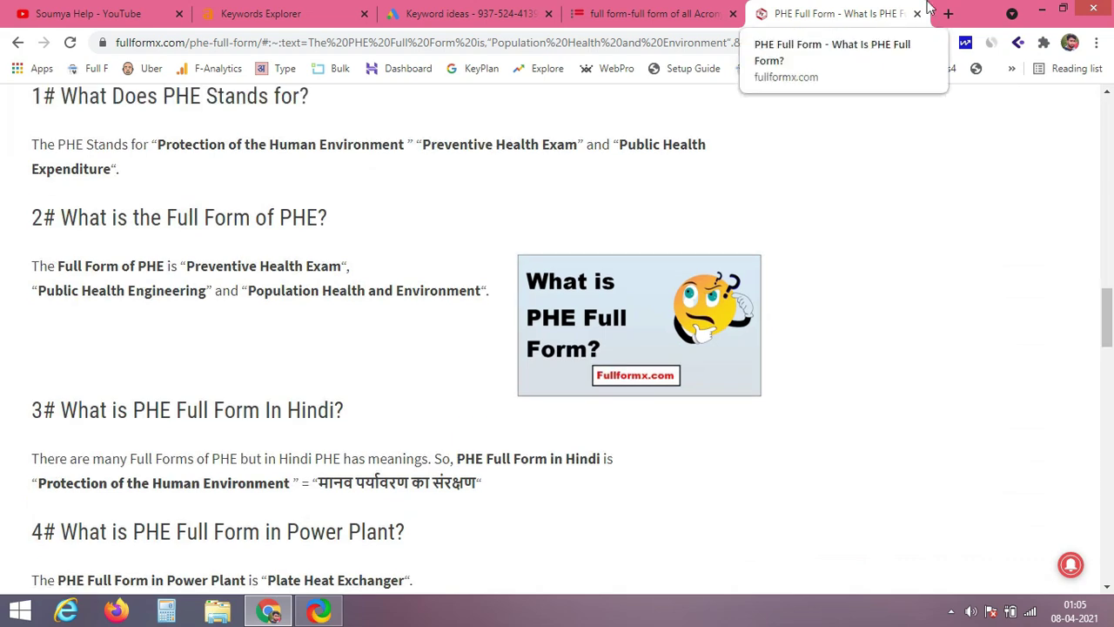
# Repeat the "phe full form" Google search in another new tab and highlight the keyword's search volume.
pyautogui.click(958, 13)
pyautogui.write('ph')
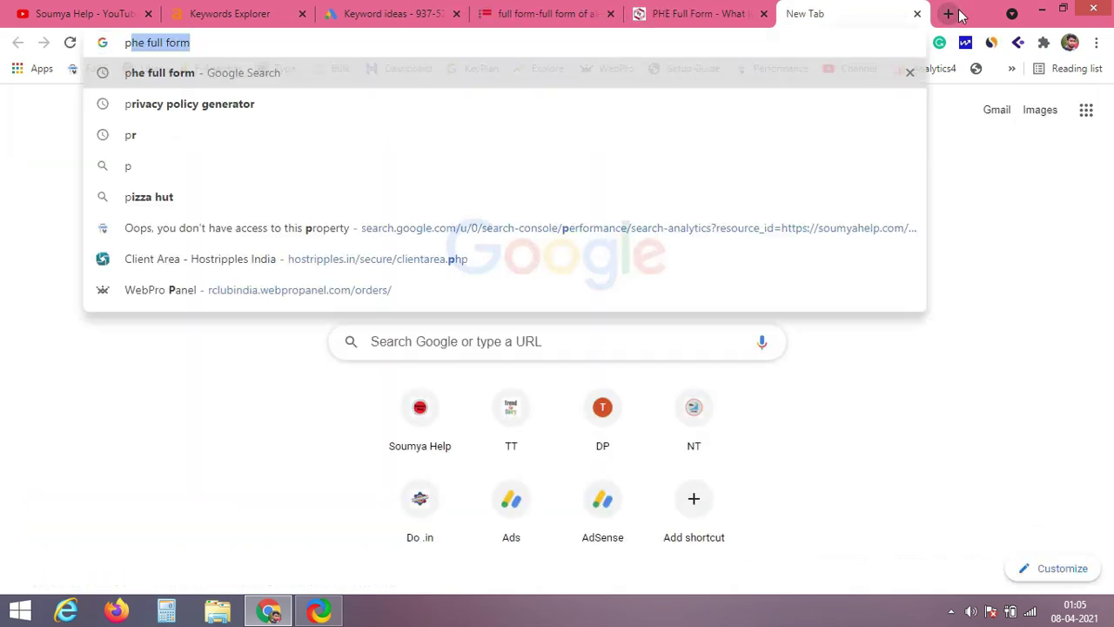
pyautogui.write('e')
pyautogui.press('Return')
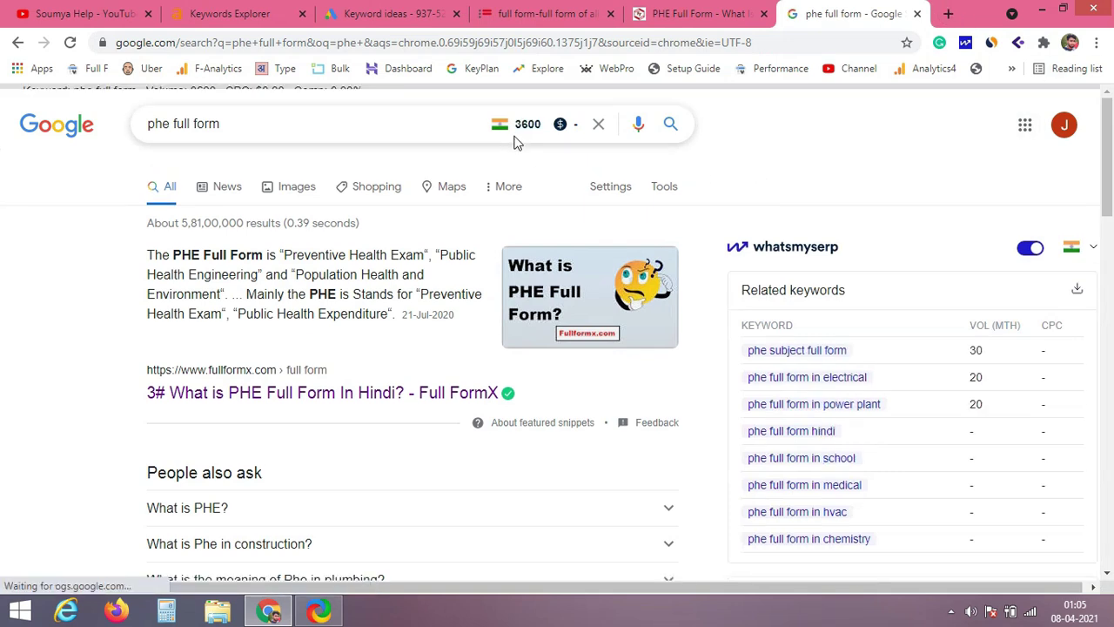
pyautogui.moveTo(513, 128); pyautogui.dragTo(541, 127)
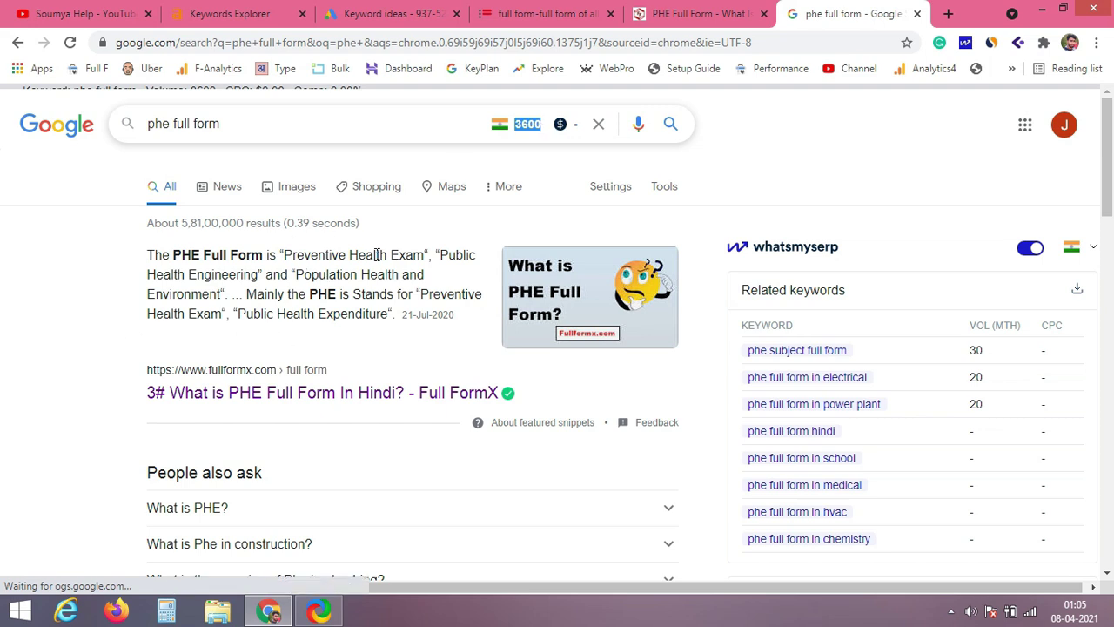
# Revisit the open PHE article and its search results, then return to the fullform.website page.
pyautogui.click(726, 10)
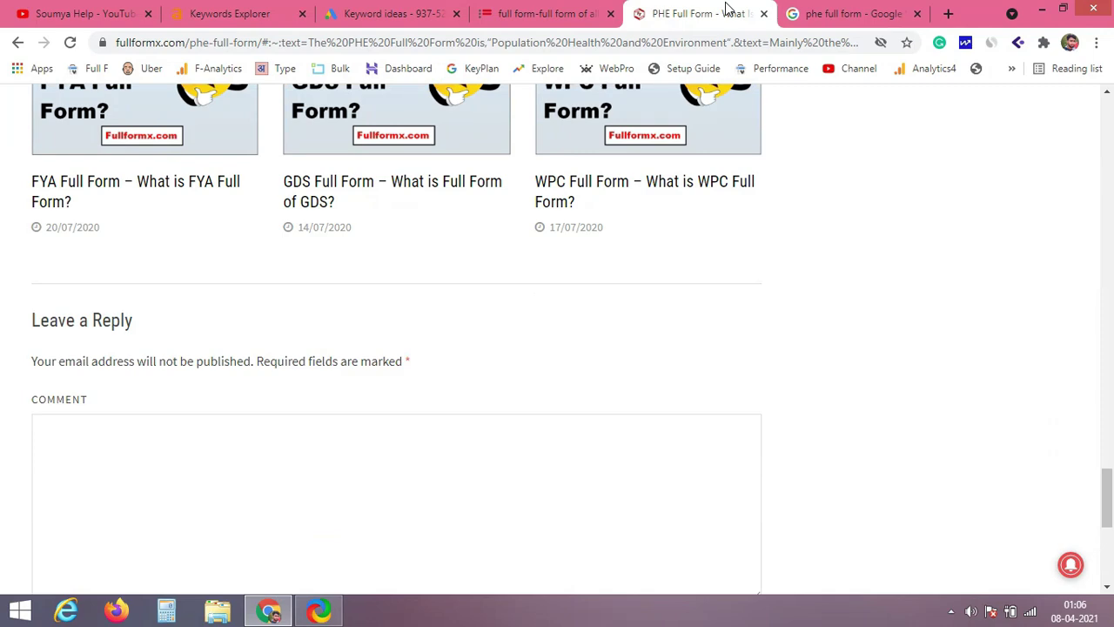
pyautogui.click(826, 13)
pyautogui.click(533, 11)
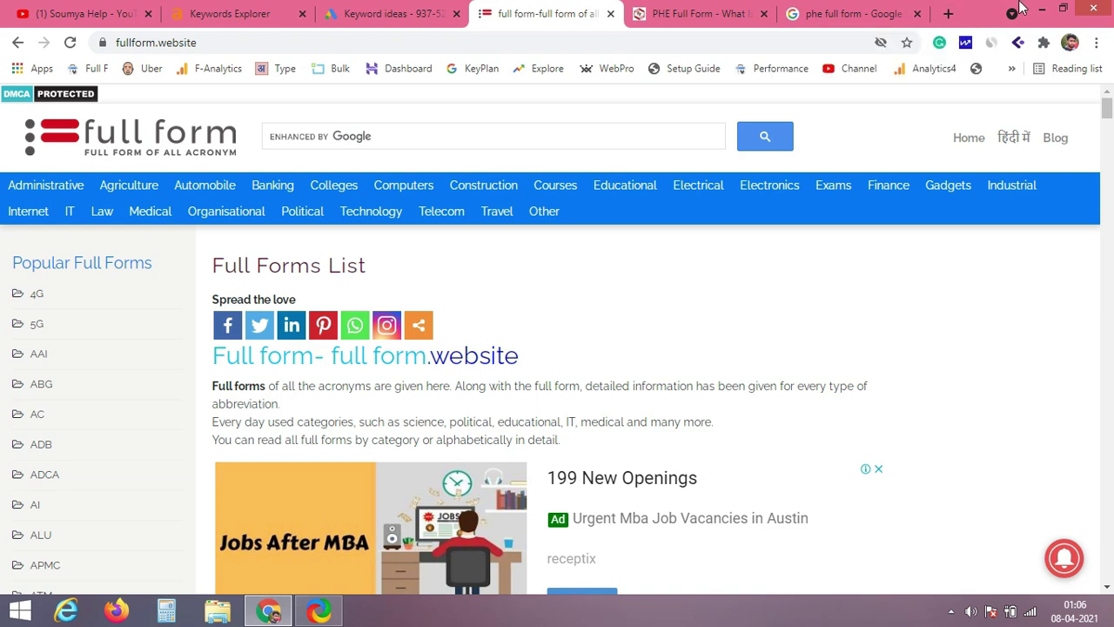
# Sign in to the hrfullform.com WordPress dashboard in a new tab with the saved credentials and highlight the site address.
pyautogui.click(948, 14)
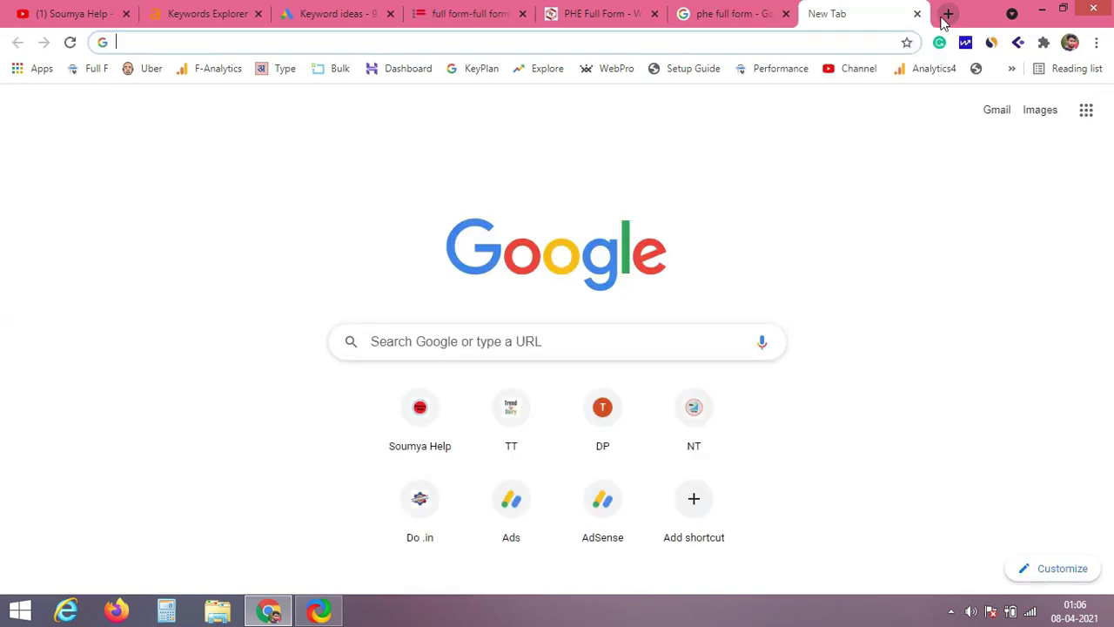
pyautogui.write('hr')
pyautogui.press('Return')
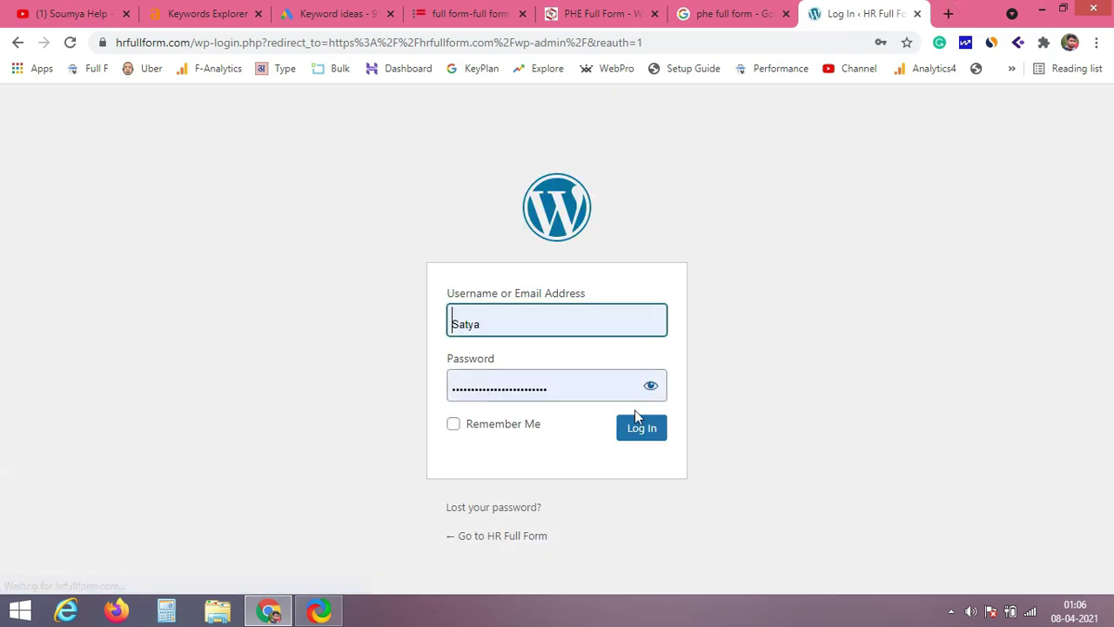
pyautogui.click(636, 426)
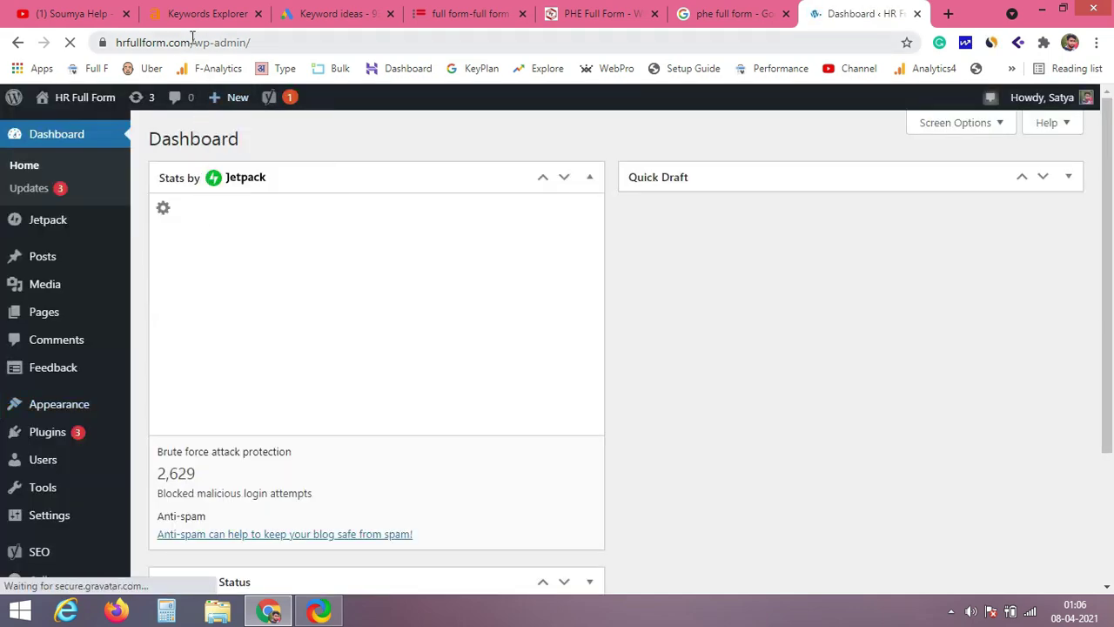
pyautogui.moveTo(193, 41); pyautogui.dragTo(113, 43)
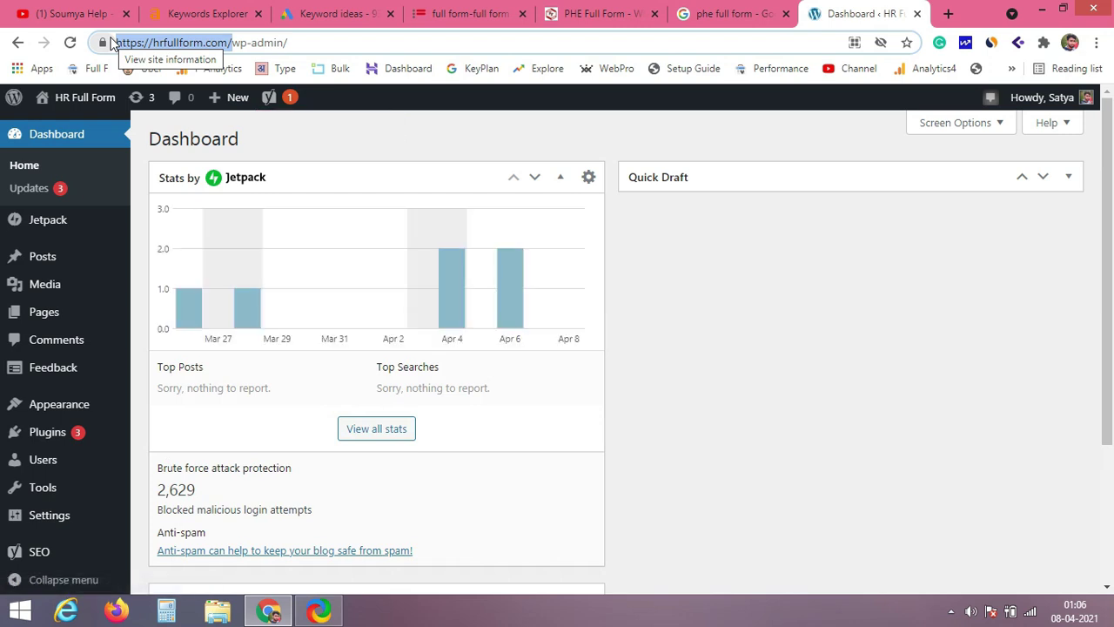
# Clear the highlight on the site address and open the HR Full Form site's General Settings.
pyautogui.click(686, 221)
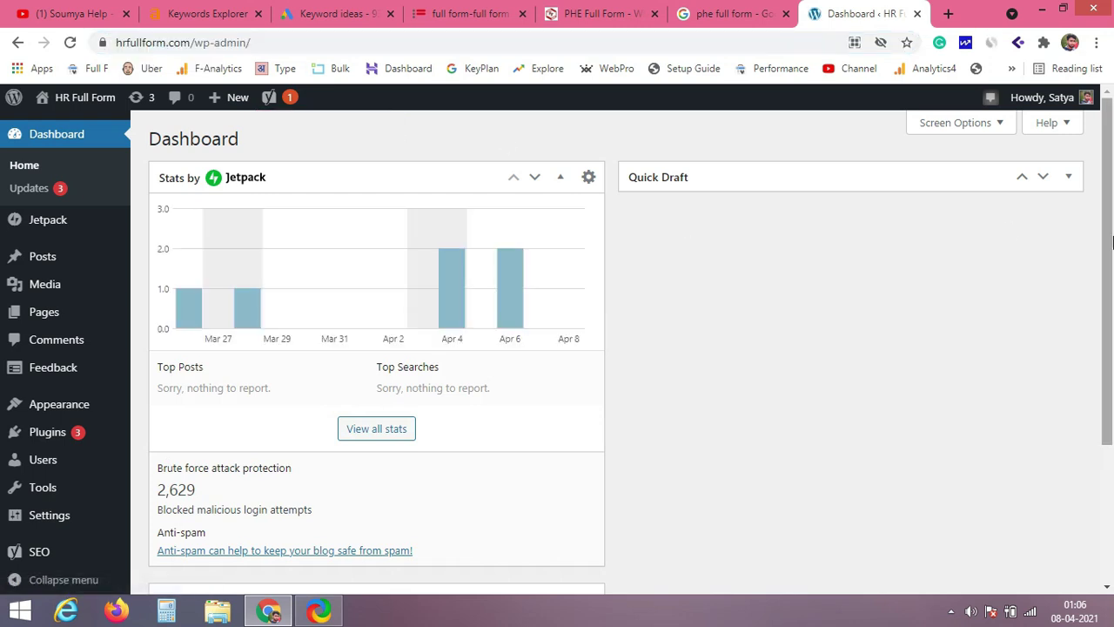
pyautogui.scroll(-1, 1112, 306)
pyautogui.moveTo(1112, 306); pyautogui.dragTo(1112, 322)
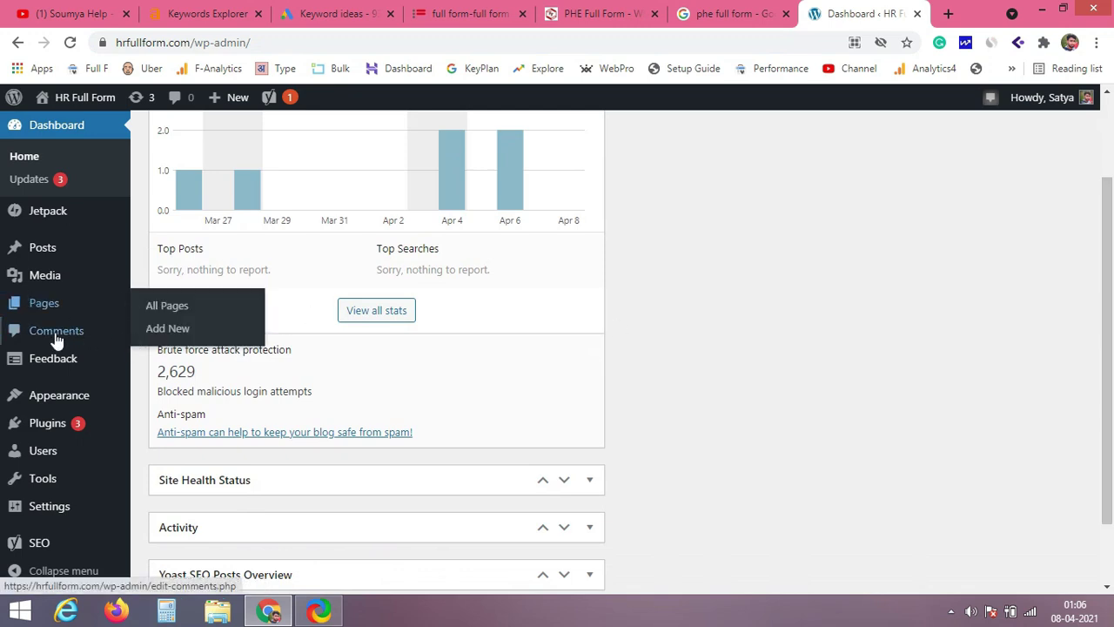
pyautogui.moveTo(64, 361)
pyautogui.moveTo(54, 514)
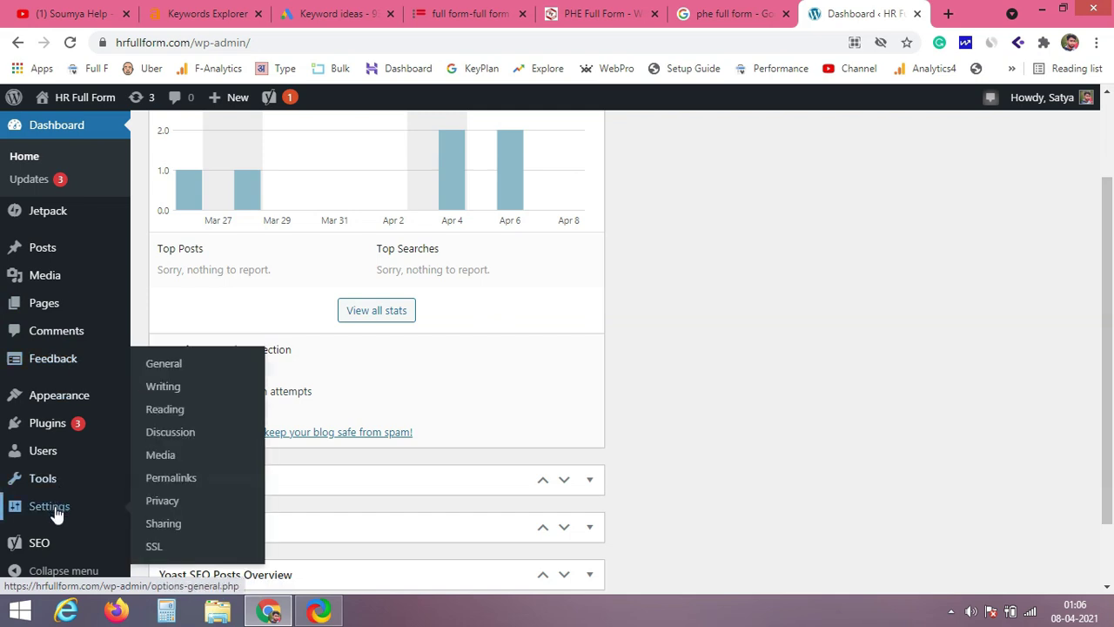
pyautogui.click(182, 374)
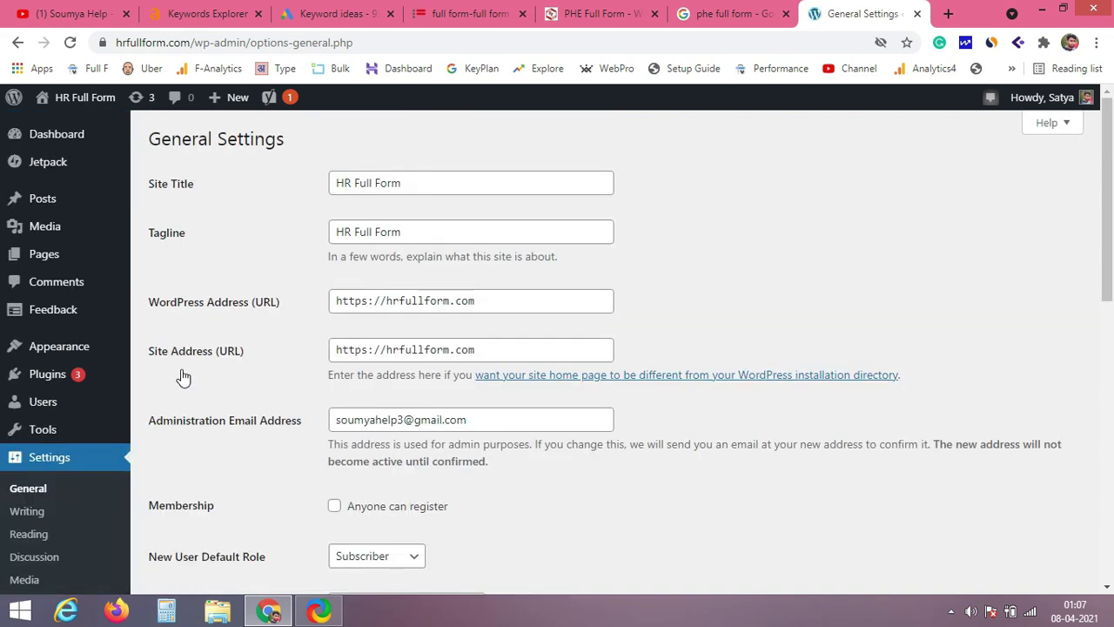
# Highlight the Site Title and then the Tagline text in the General Settings, leaving both unedited.
pyautogui.click(416, 179)
pyautogui.moveTo(416, 180); pyautogui.dragTo(333, 178)
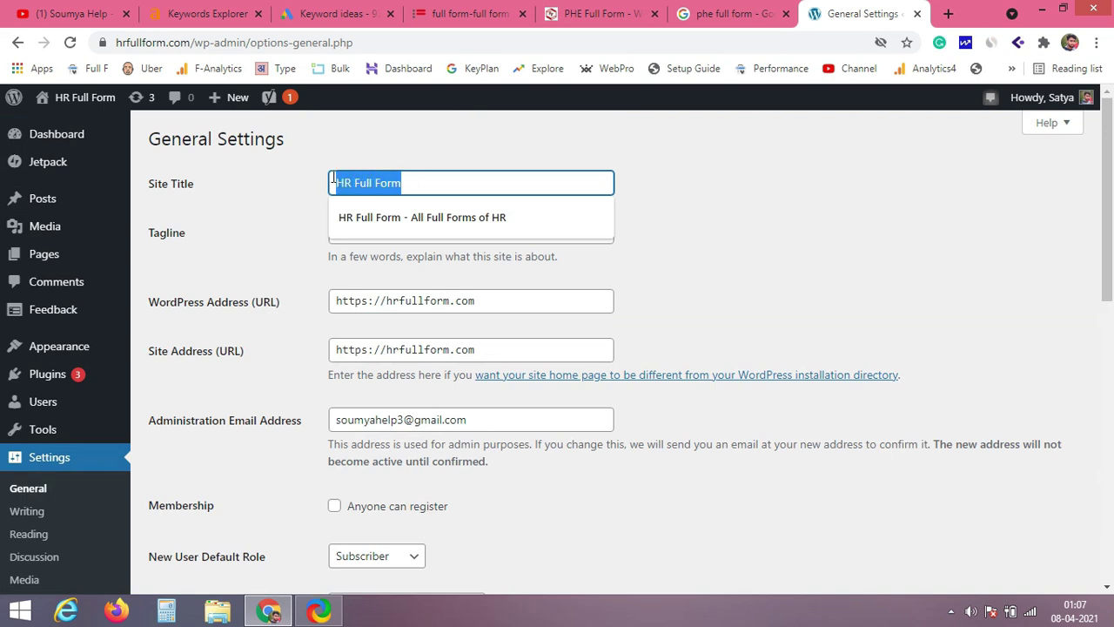
pyautogui.click(637, 241)
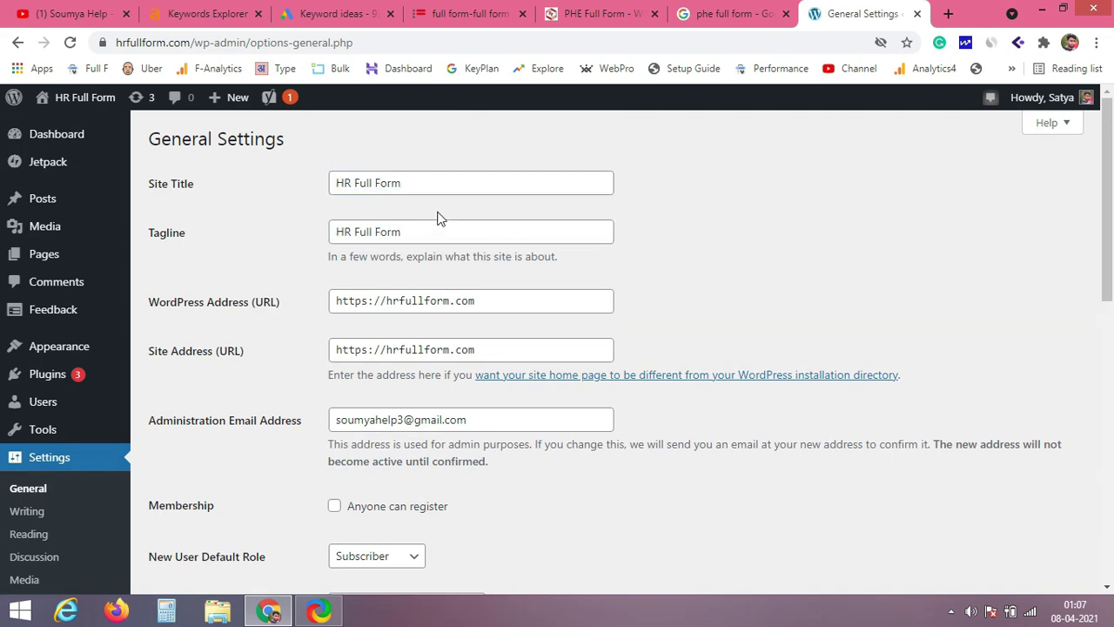
pyautogui.moveTo(418, 229); pyautogui.dragTo(333, 231)
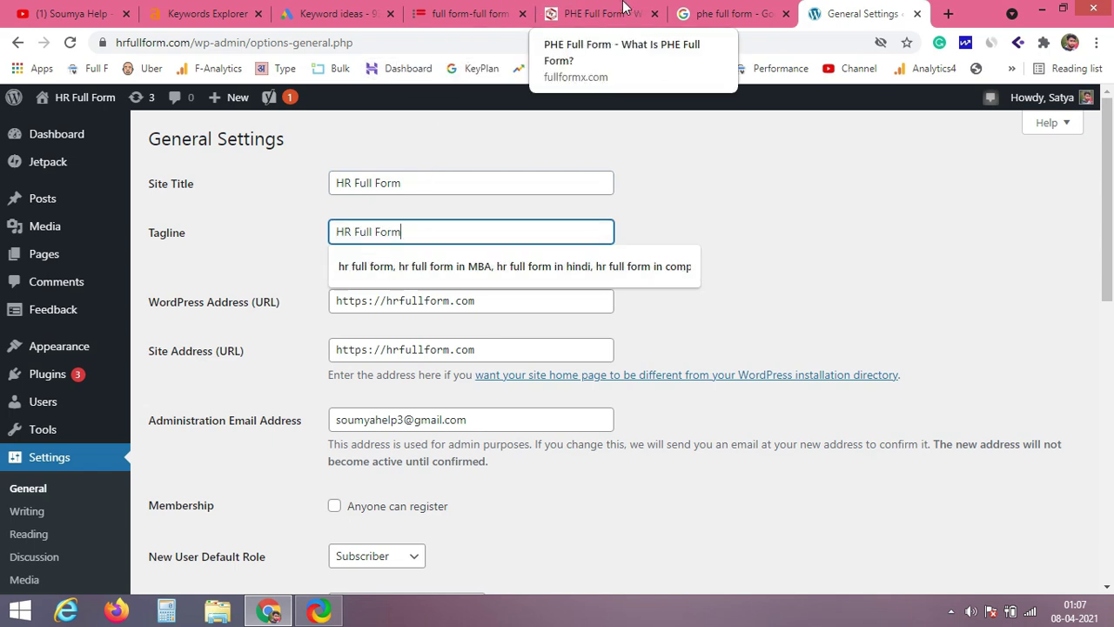
# Check the "full form" keyword ideas in Google Ads, then return to the Tagline in the site's General Settings.
pyautogui.click(338, 14)
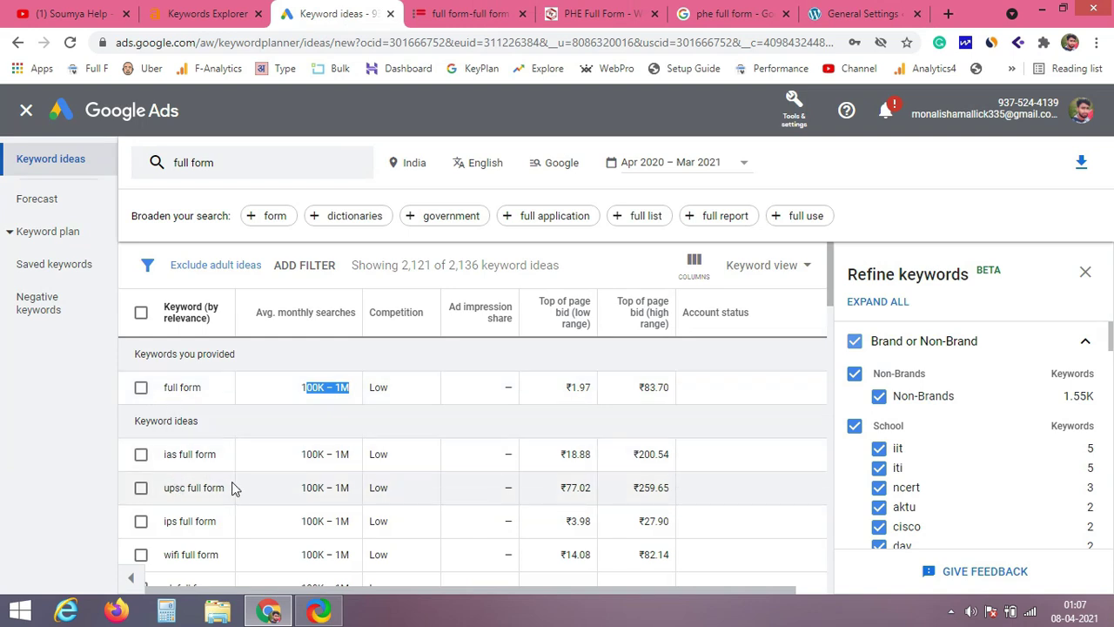
pyautogui.click(862, 14)
pyautogui.tripleClick(436, 227)
pyautogui.click(692, 233)
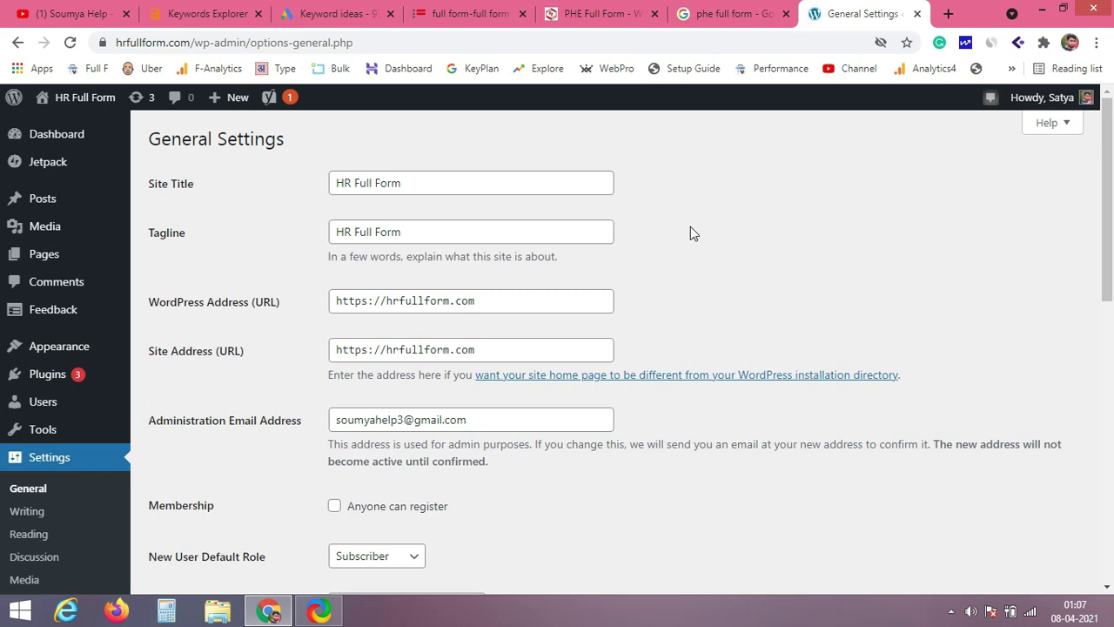
pyautogui.moveTo(1107, 162)
pyautogui.mouseDown()
pyautogui.moveTo(1112, 298)
pyautogui.moveTo(1111, 150)
pyautogui.mouseUp()
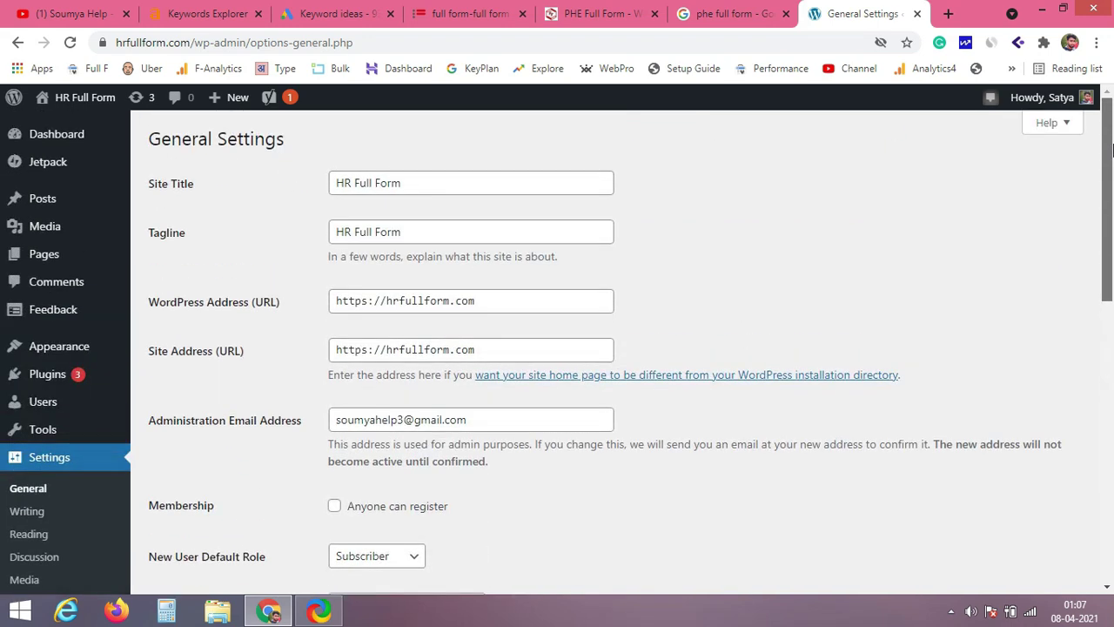
# Look over the uploaded videos on the open YouTube channel up to the newest ones, then return to the General Settings.
pyautogui.click(74, 13)
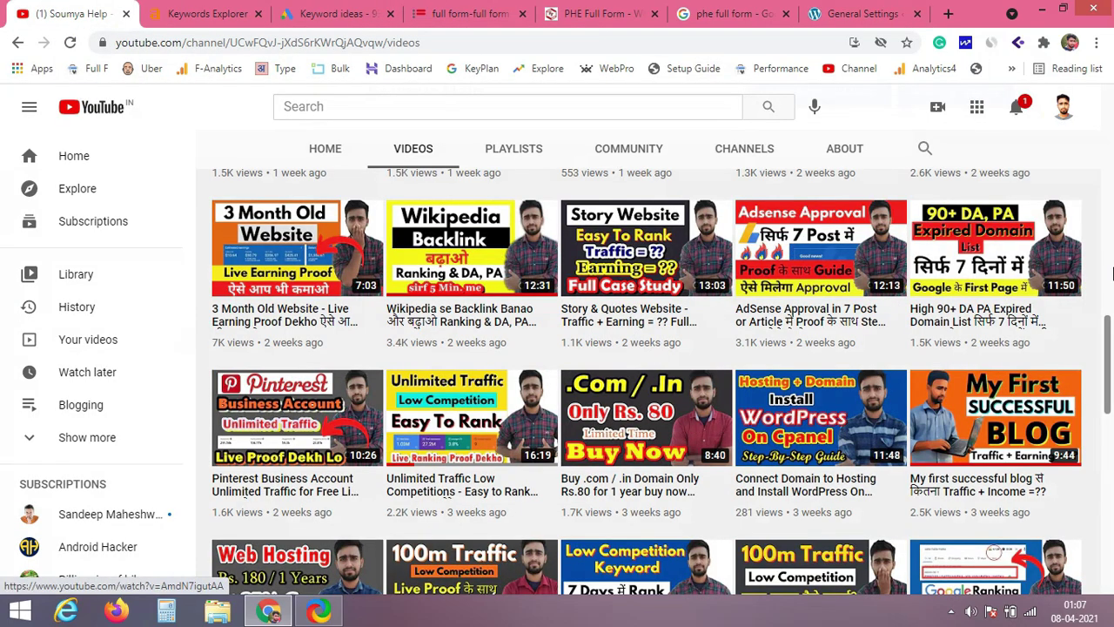
pyautogui.moveTo(1109, 340); pyautogui.dragTo(1111, 143)
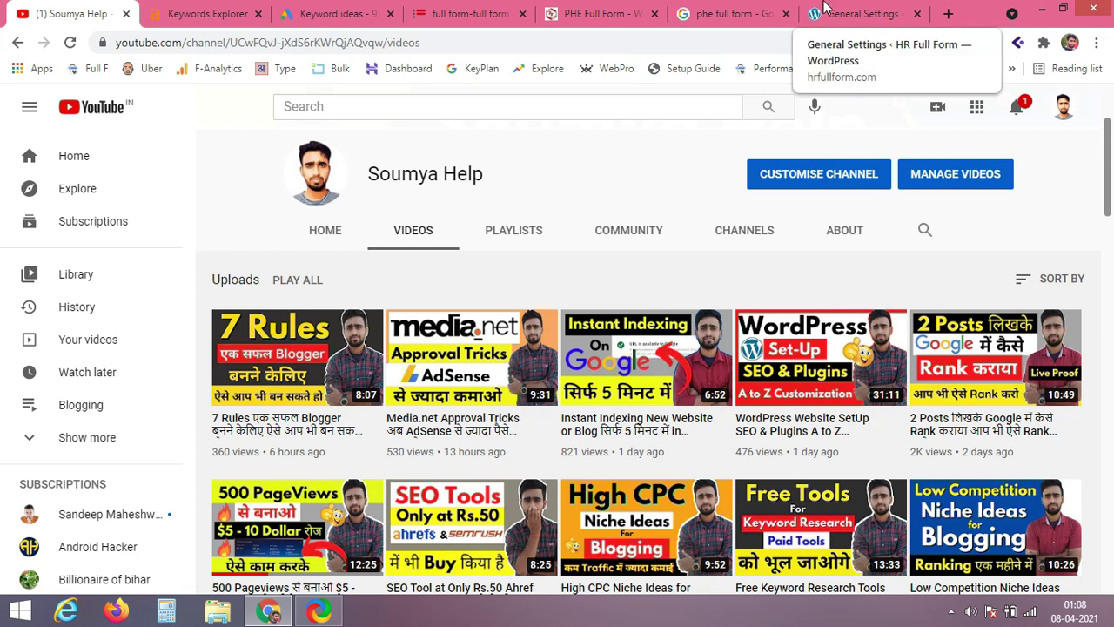
pyautogui.click(825, 11)
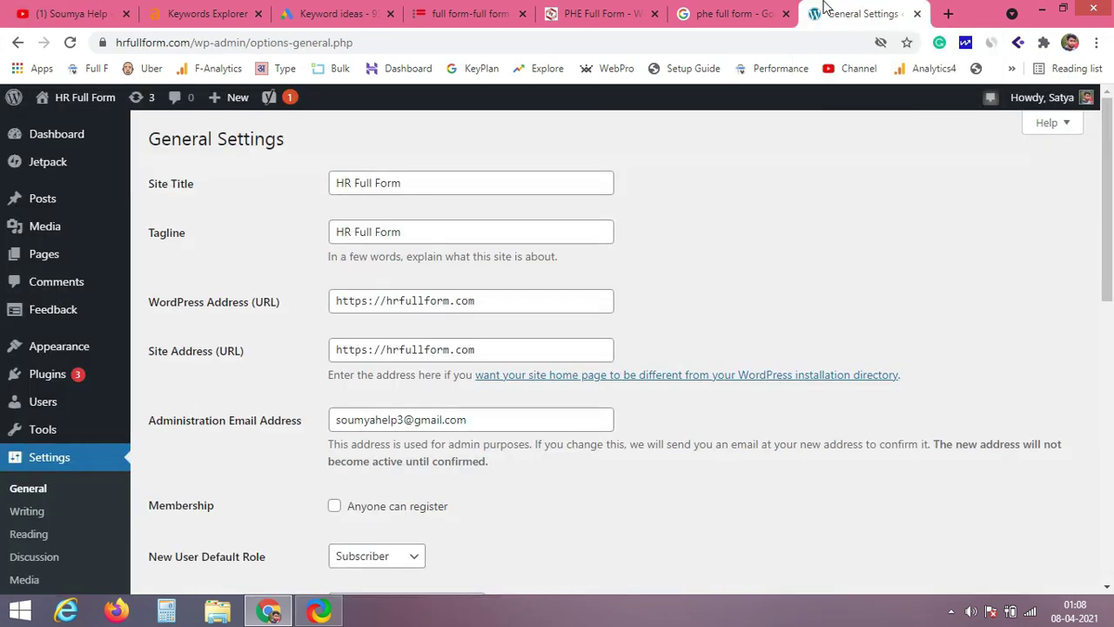
# Go to the fullformx.com PHE Full Form article and highlight its introductory paragraphs.
pyautogui.click(623, 7)
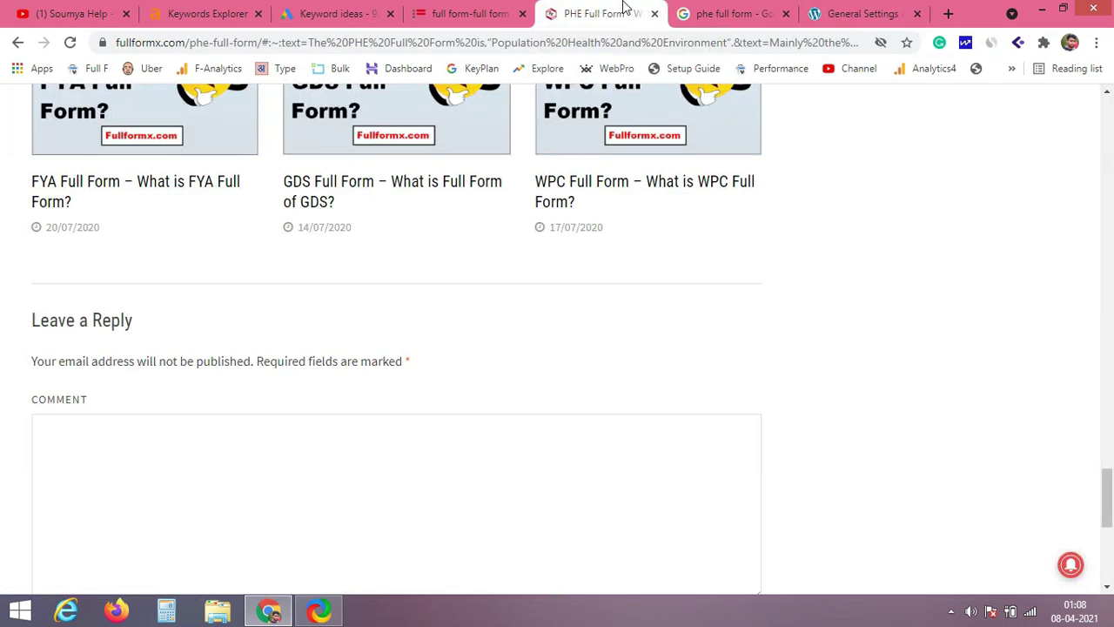
pyautogui.moveTo(1107, 517); pyautogui.dragTo(1110, 148)
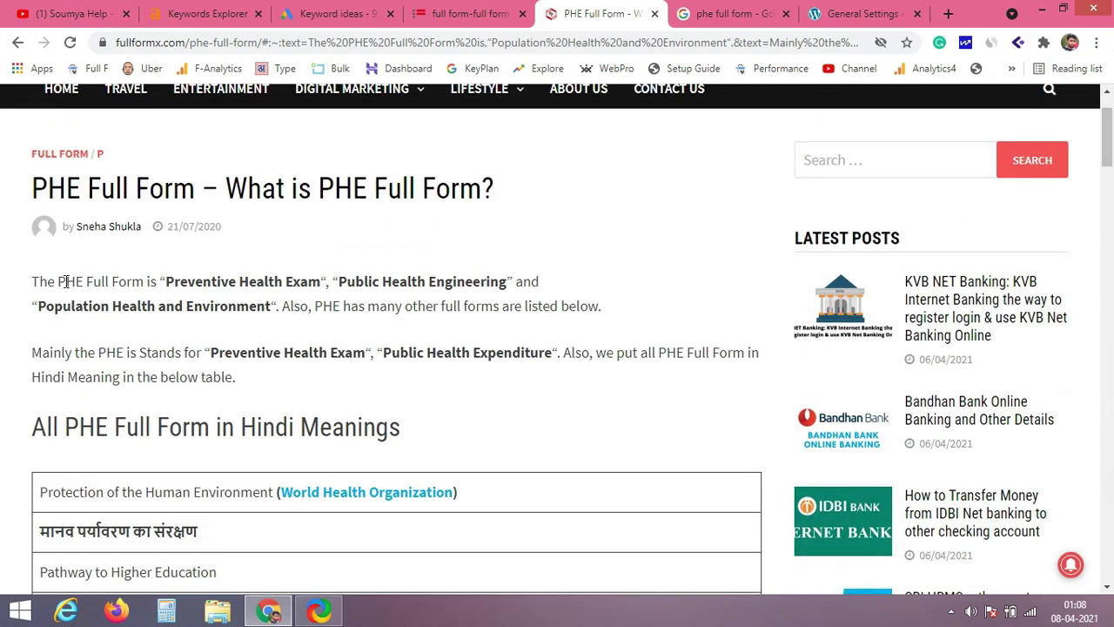
pyautogui.moveTo(34, 276); pyautogui.dragTo(633, 320)
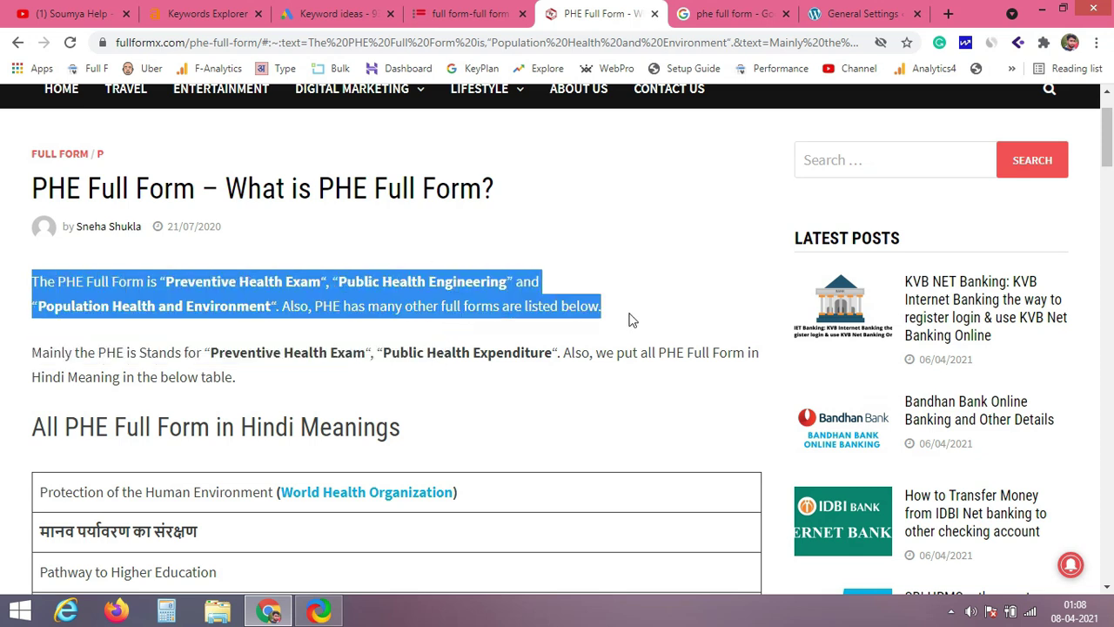
pyautogui.moveTo(633, 320); pyautogui.dragTo(228, 375)
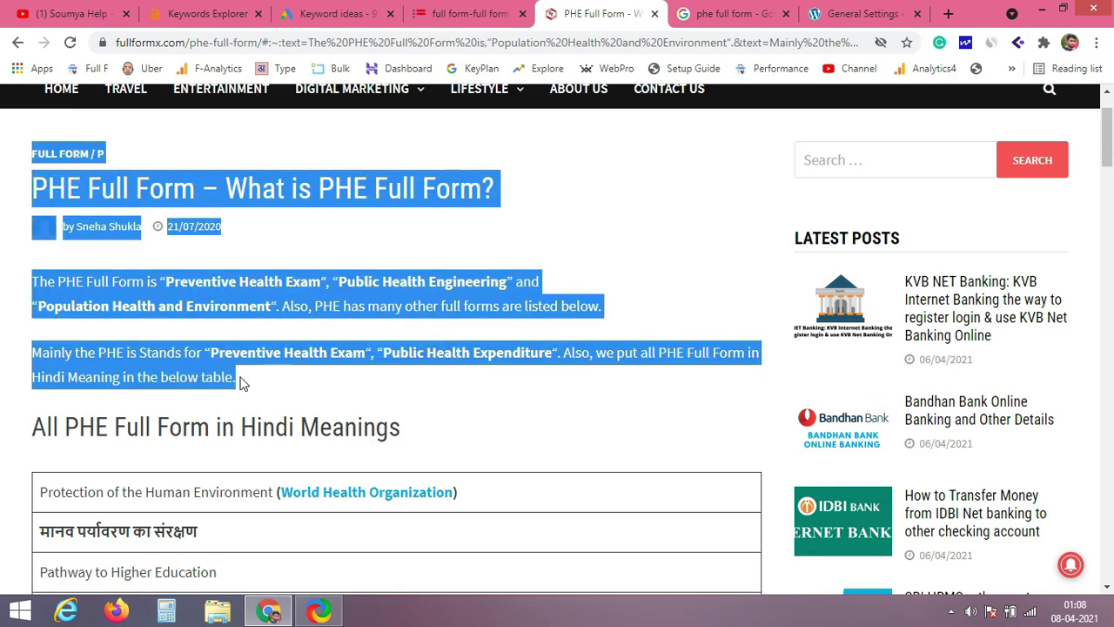
pyautogui.click(241, 381)
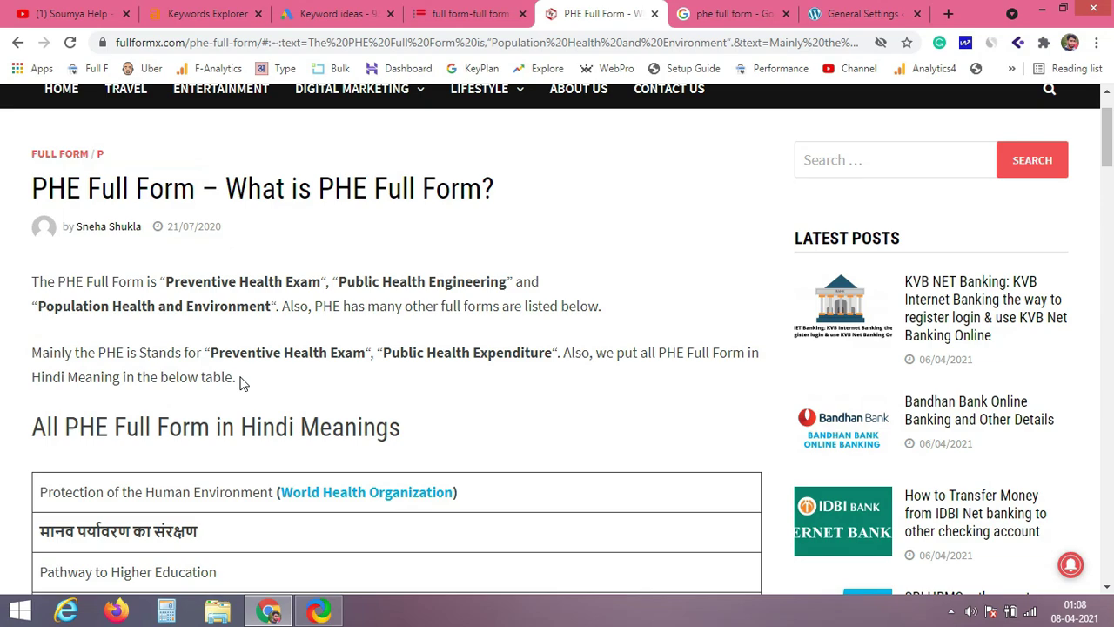
# Examine the PHE article's structure from the Hindi meanings table through the question headings to the conclusion and related links.
pyautogui.scroll(-3, 241, 383)
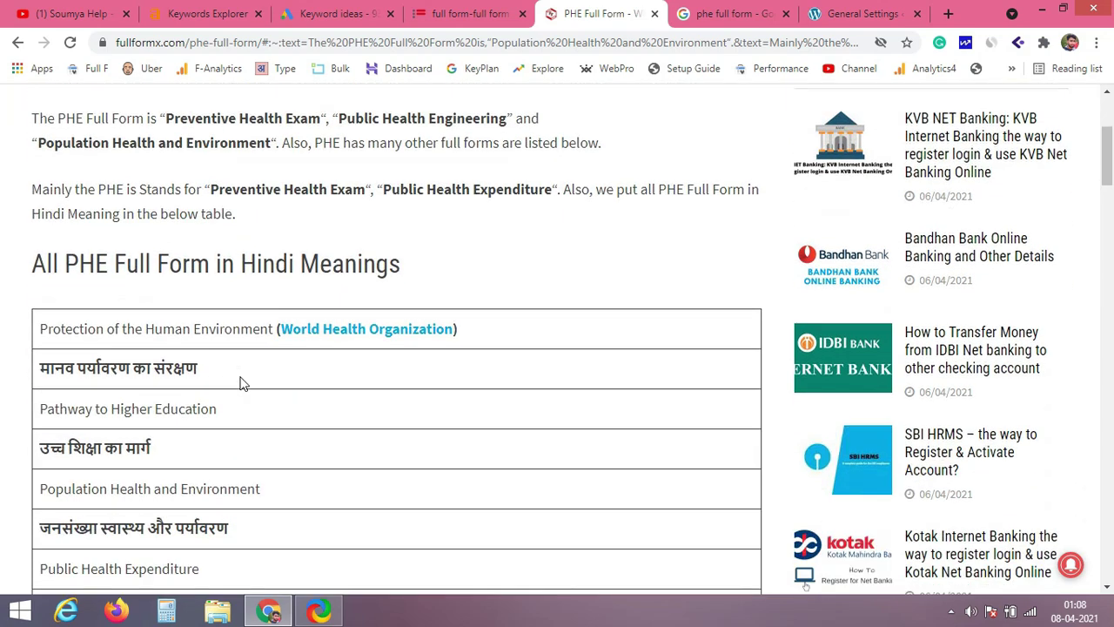
pyautogui.scroll(-15, 241, 383)
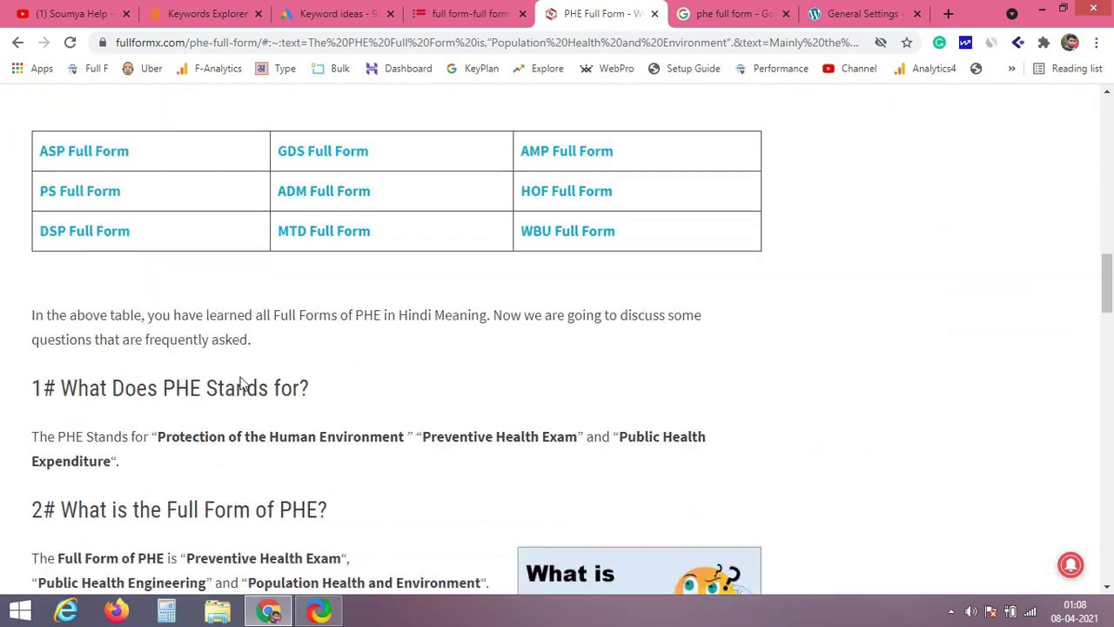
pyautogui.scroll(-15, 241, 383)
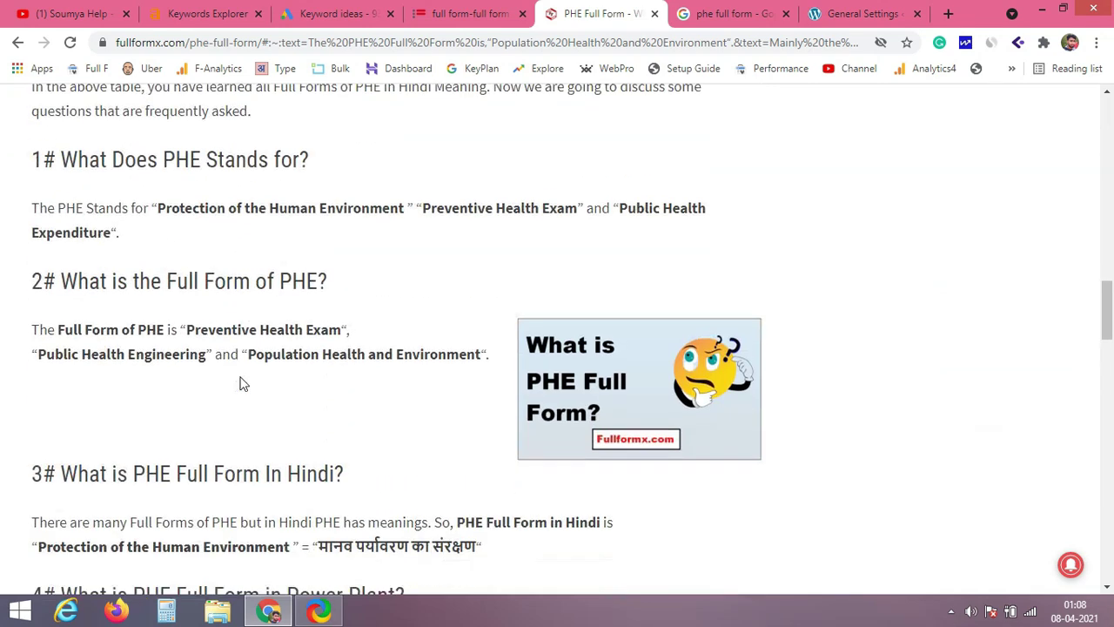
pyautogui.scroll(-1, 243, 384)
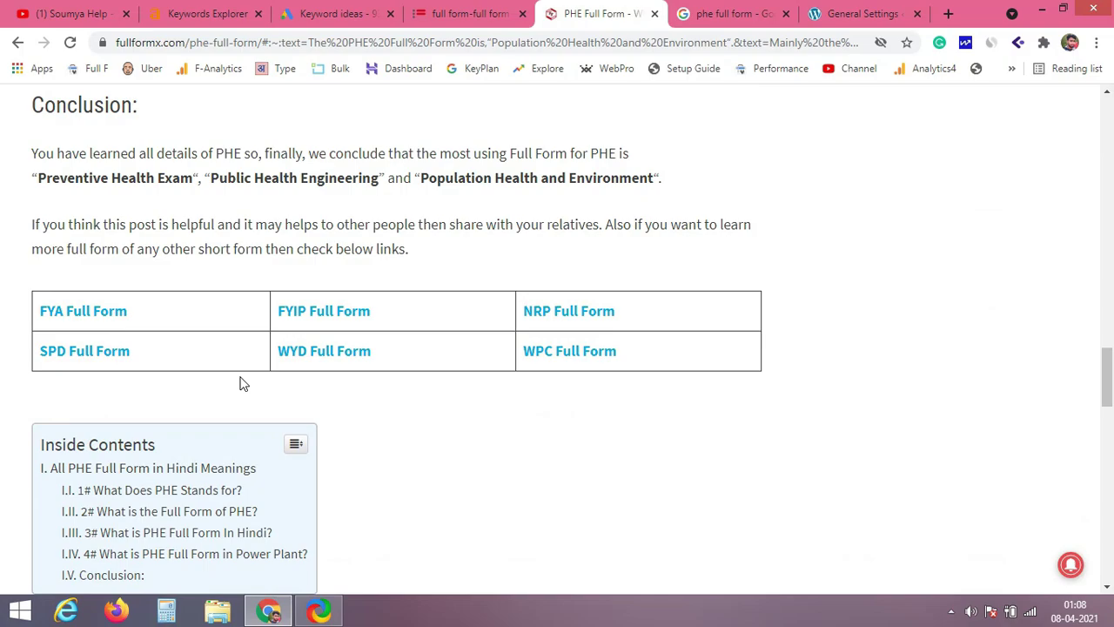
pyautogui.scroll(15, 243, 384)
pyautogui.scroll(10, 243, 384)
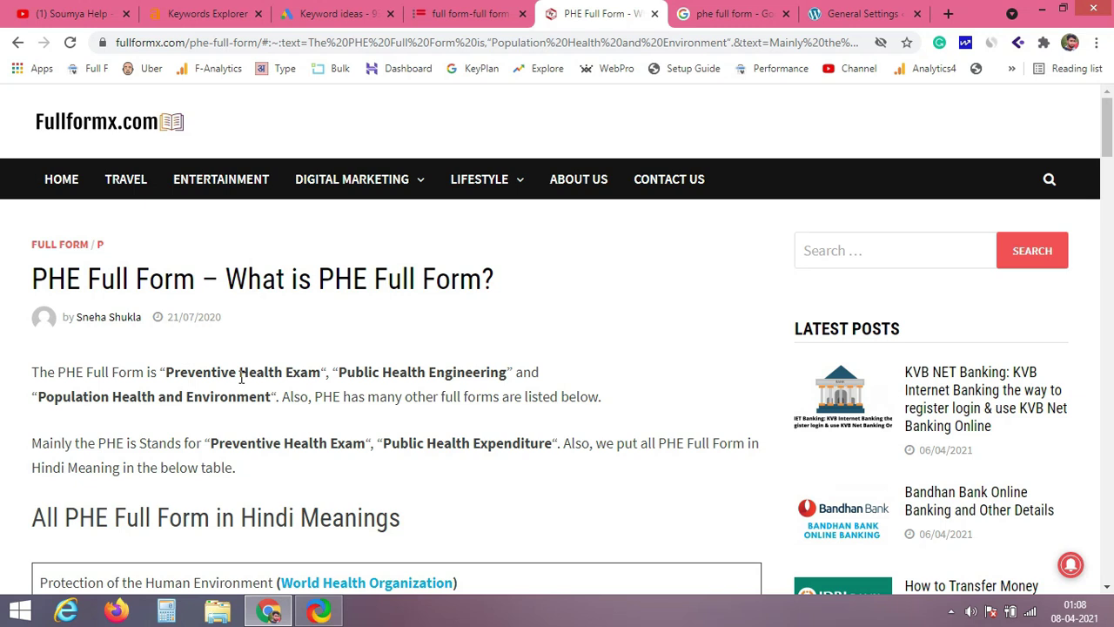
pyautogui.scroll(-1, 241, 377)
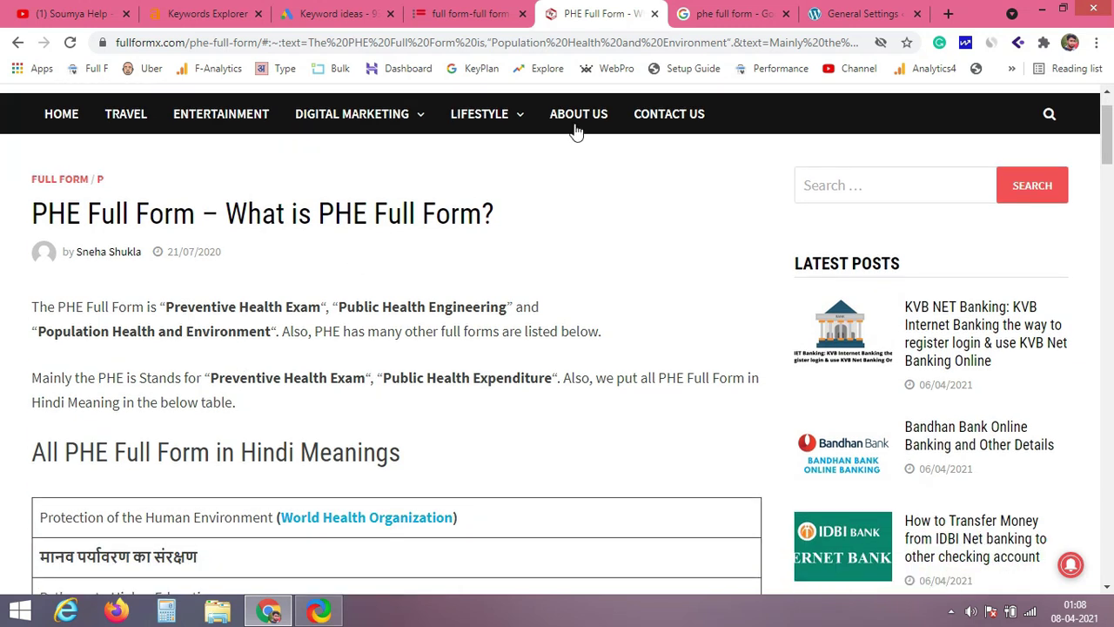
# Start a new post on the HR Full Form site, closing the welcome guide and collapsing the Yoast SEO box, with the title active.
pyautogui.click(844, 10)
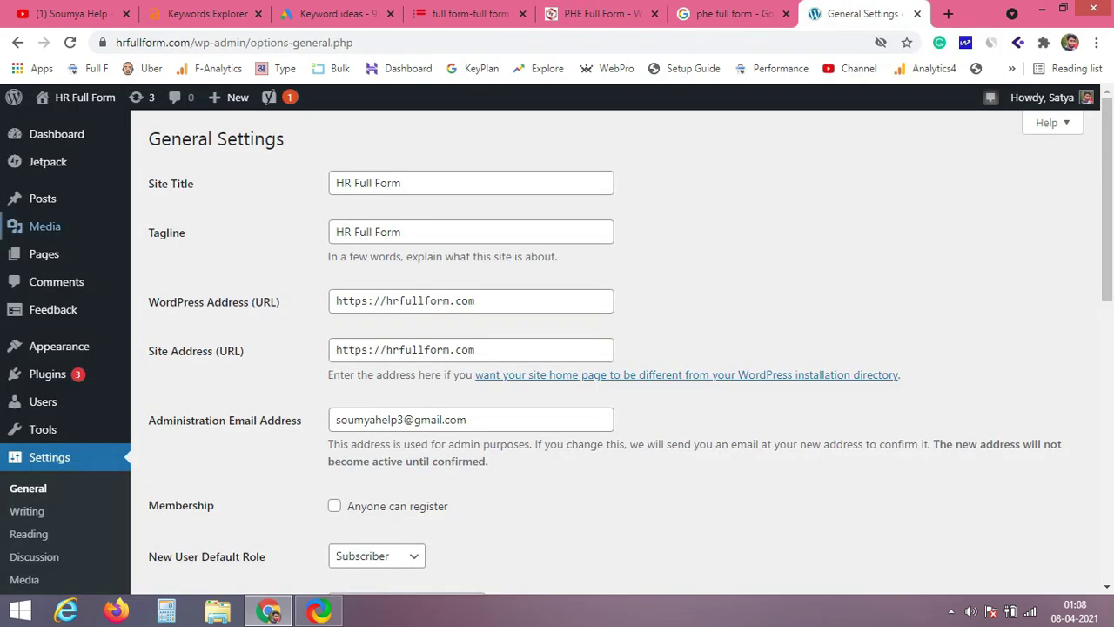
pyautogui.moveTo(52, 207)
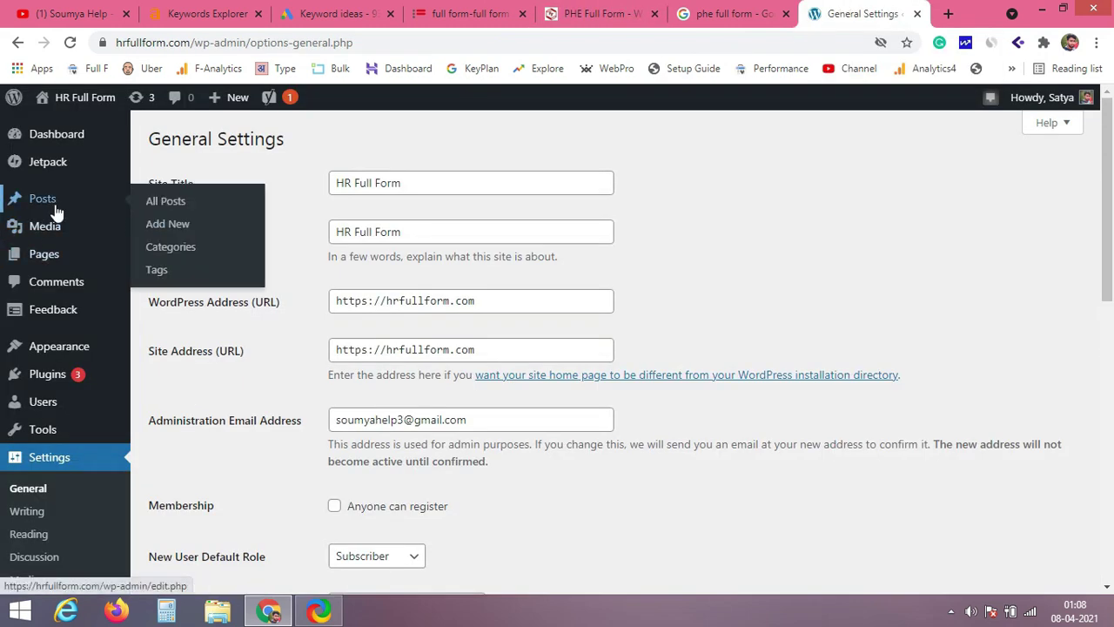
pyautogui.click(173, 223)
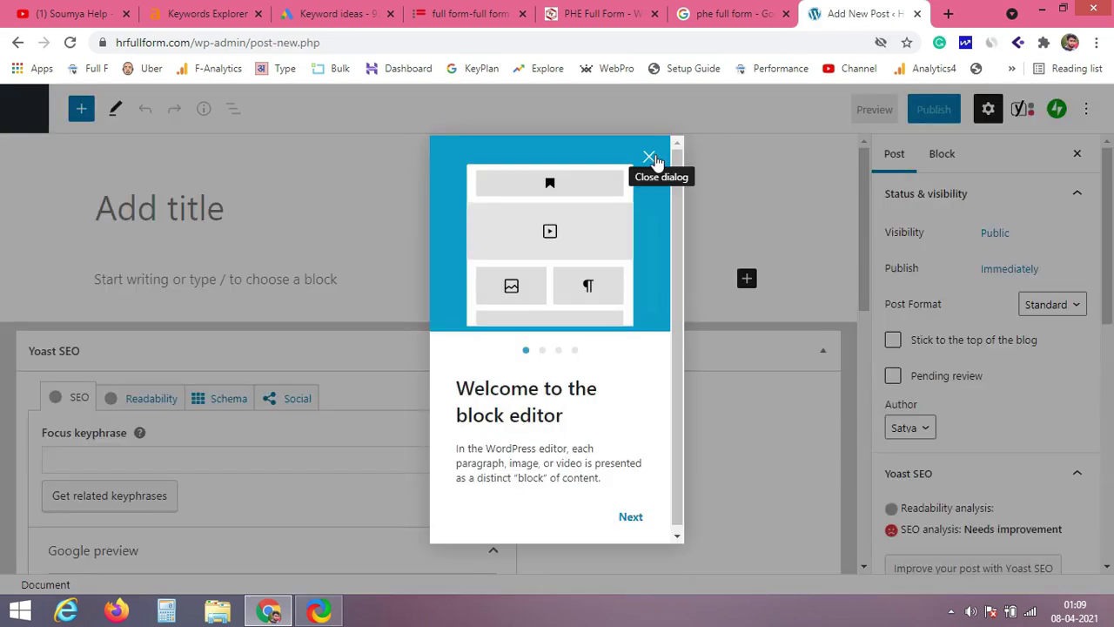
pyautogui.click(650, 158)
pyautogui.click(824, 351)
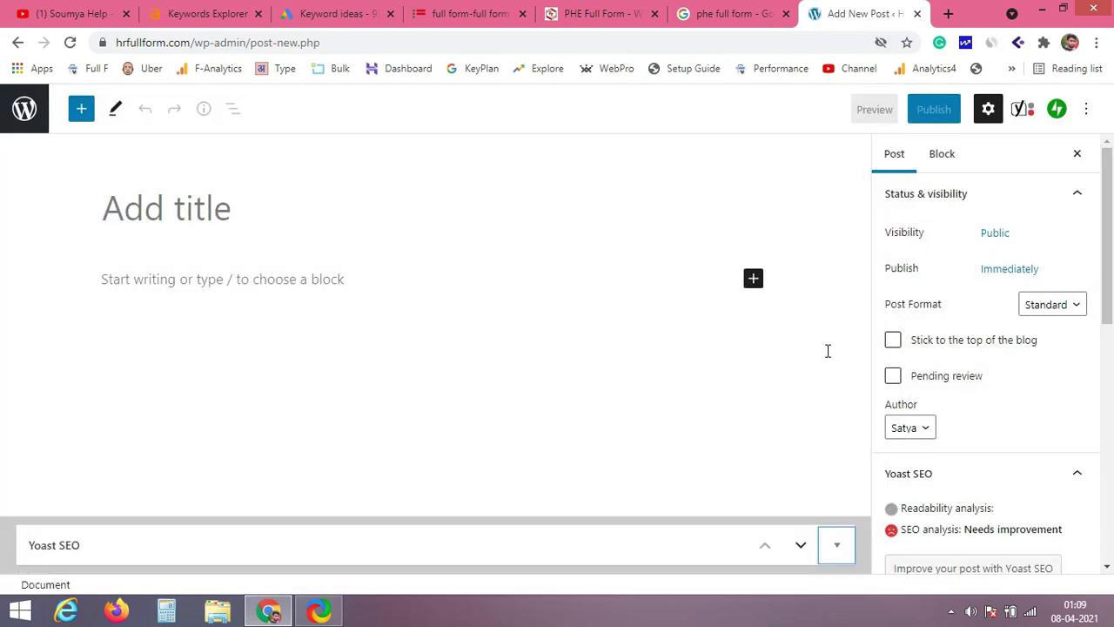
pyautogui.click(274, 214)
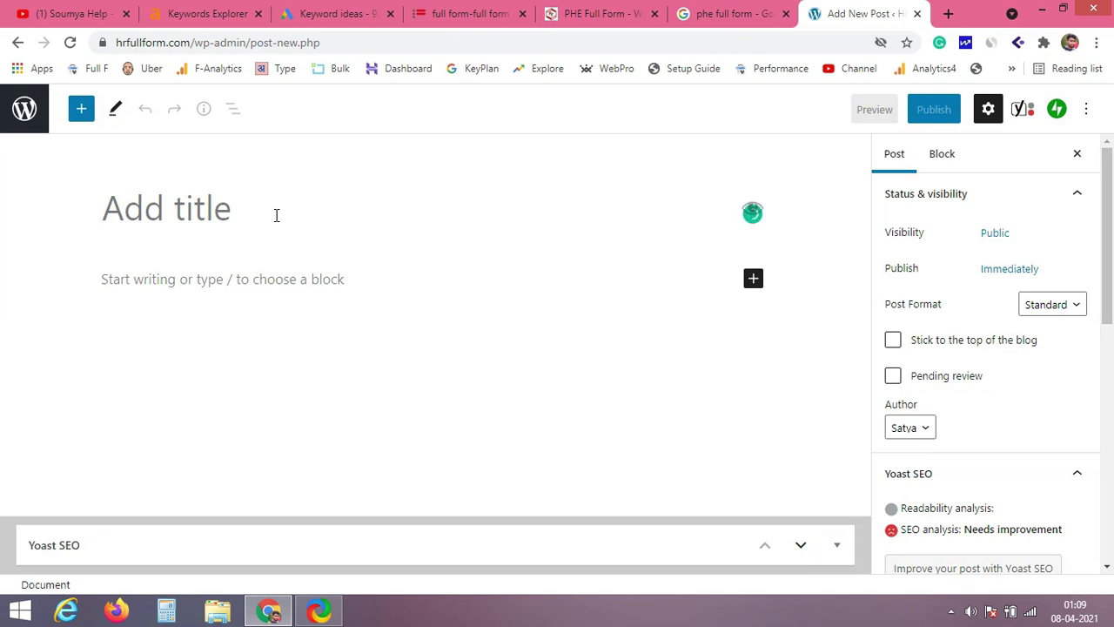
pyautogui.write('V')
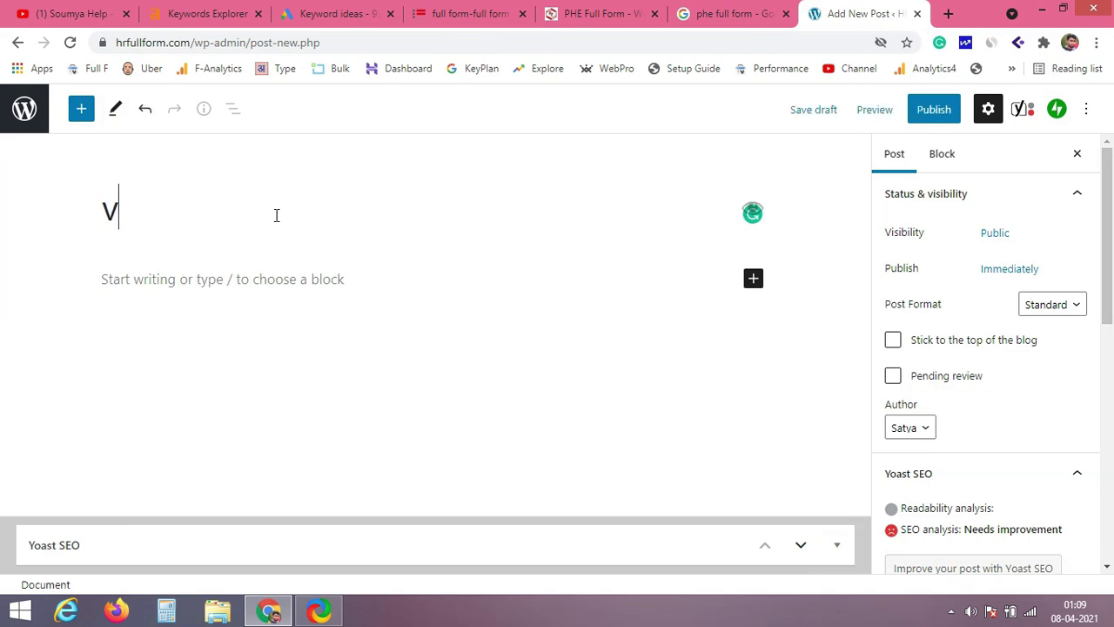
pyautogui.write('zy')
pyautogui.press('BackSpace')
pyautogui.press('BackSpace')
pyautogui.press('BackSpace')
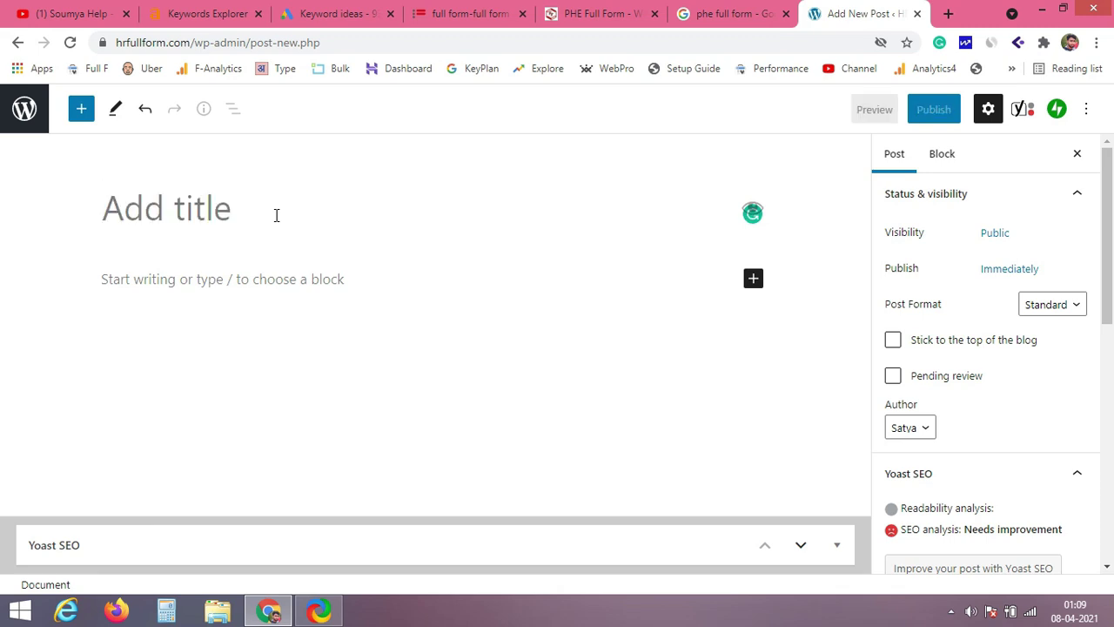
# Title the new post "cab full form - what is cab full form?" and select the title text.
pyautogui.write('cab f')
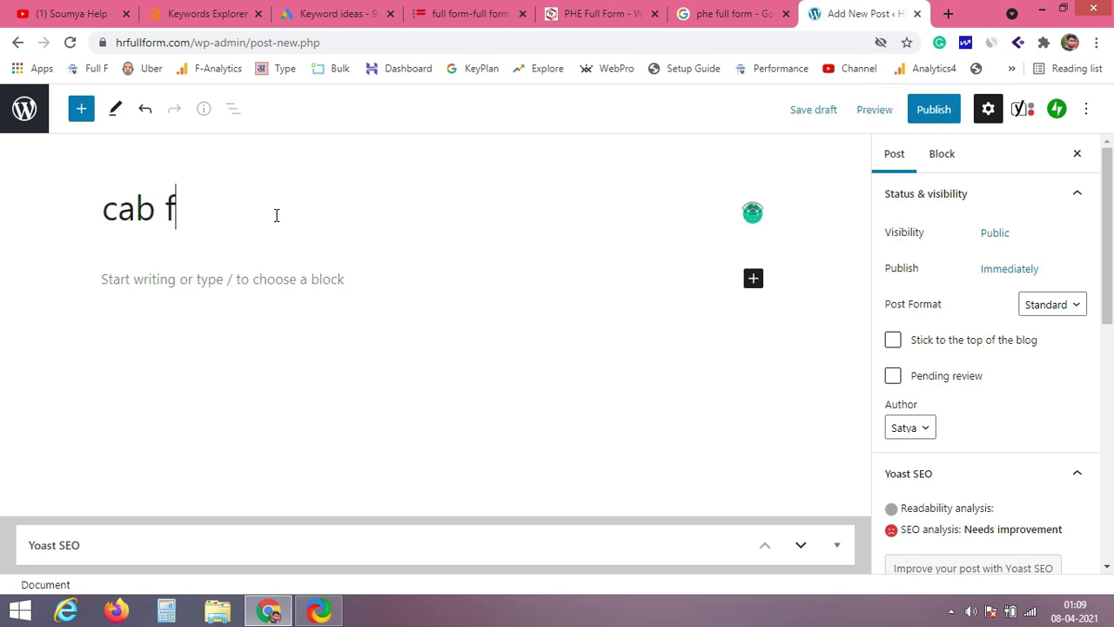
pyautogui.write('ull fo')
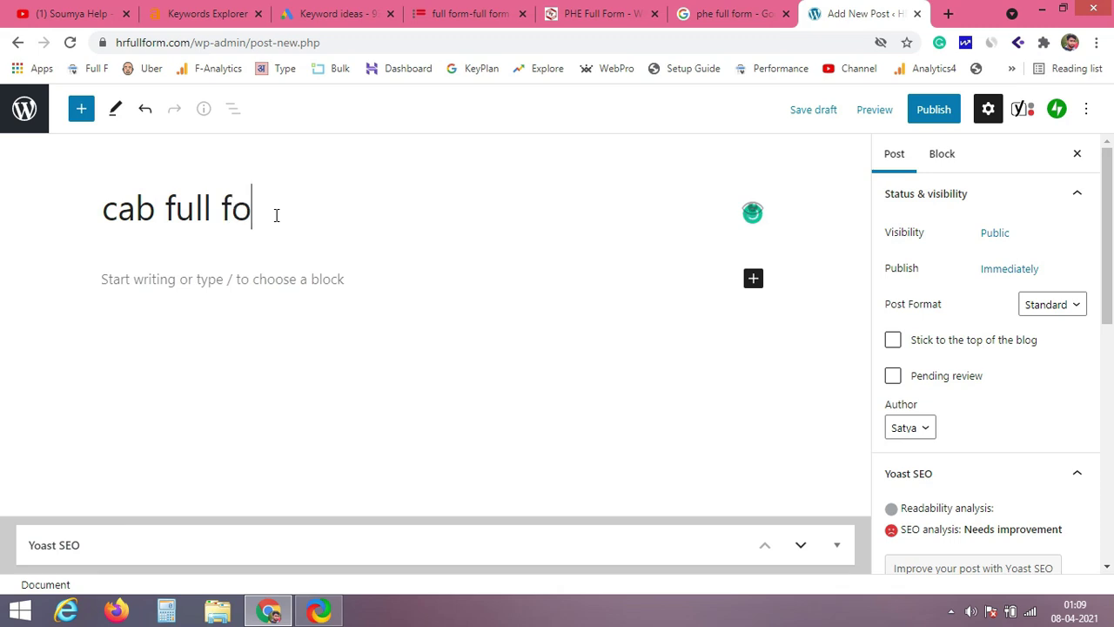
pyautogui.write('rm - wha')
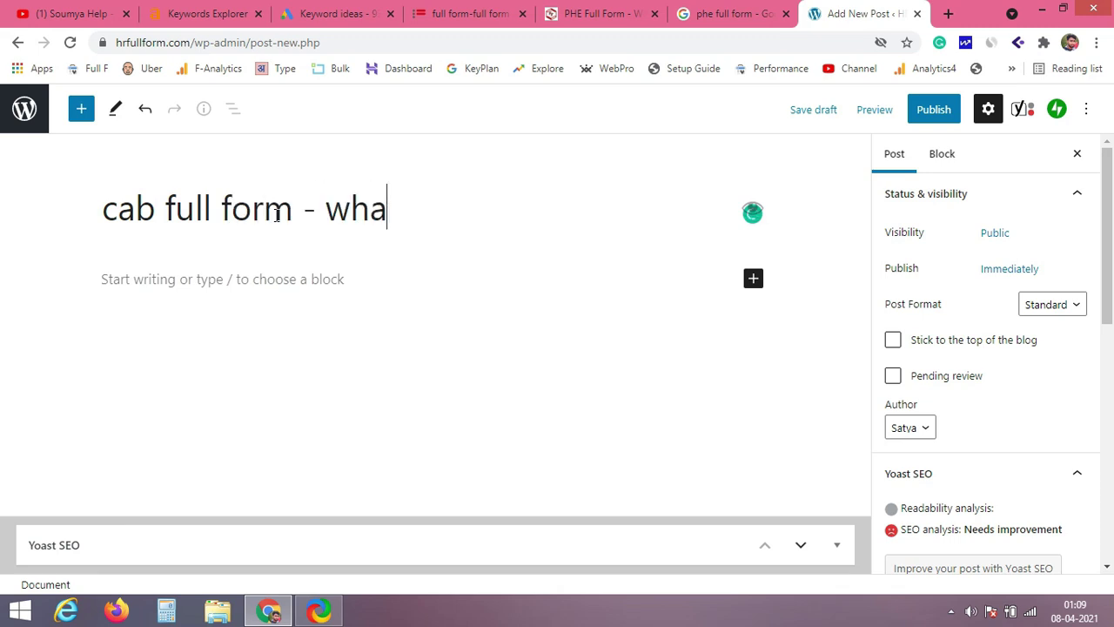
pyautogui.write('t is cab ')
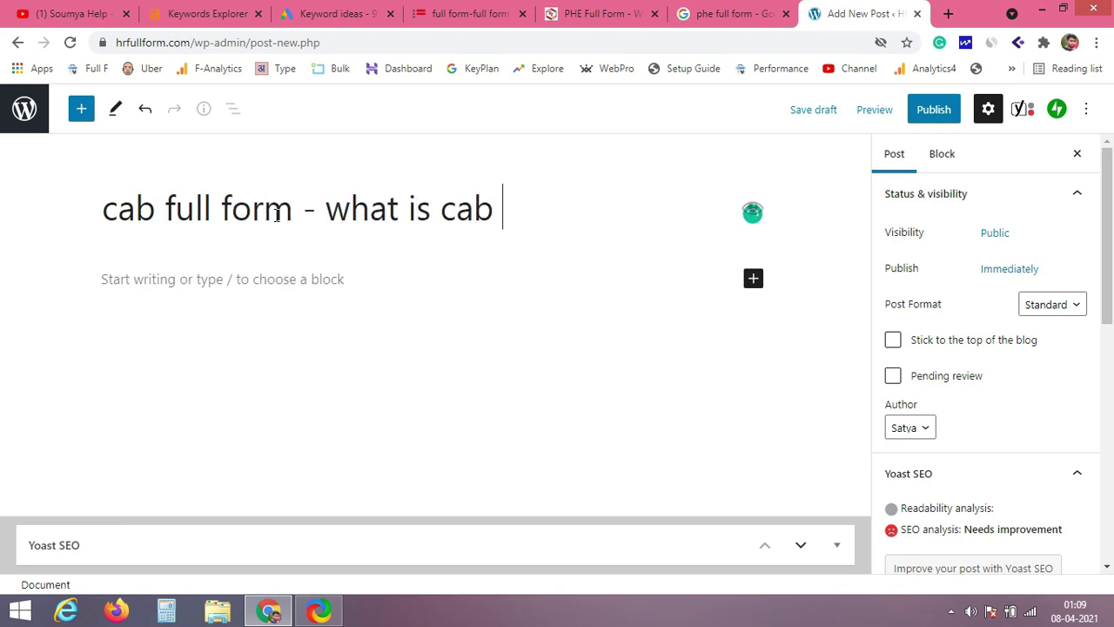
pyautogui.write('full form?')
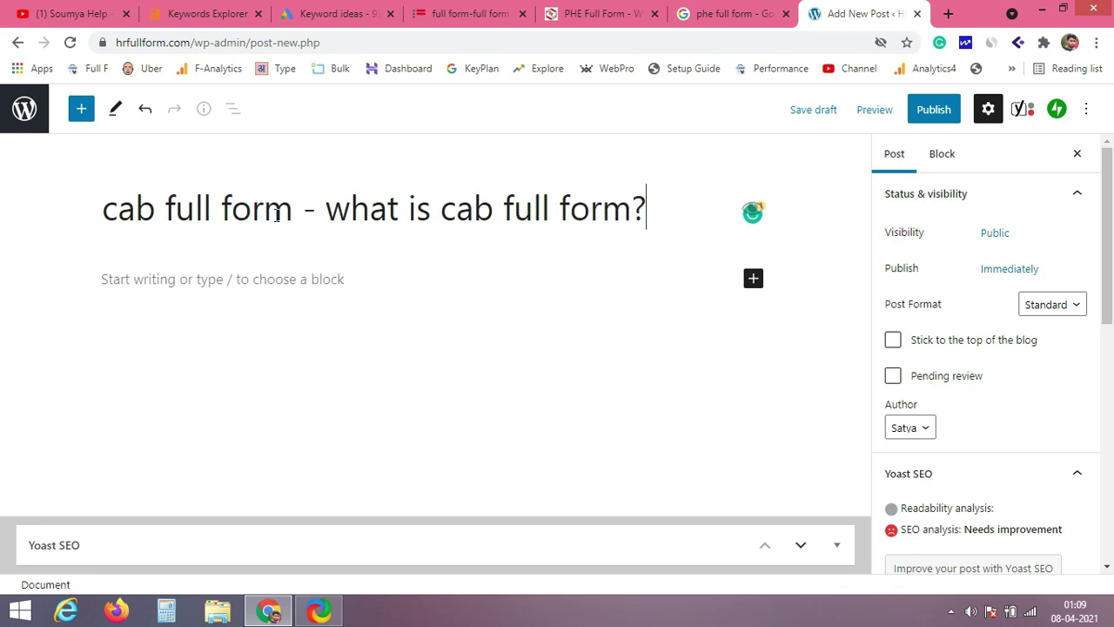
pyautogui.tripleClick(261, 208)
# Return to the fullformx.com PHE Full Form article and highlight its second introductory paragraph.
pyautogui.click(722, 11)
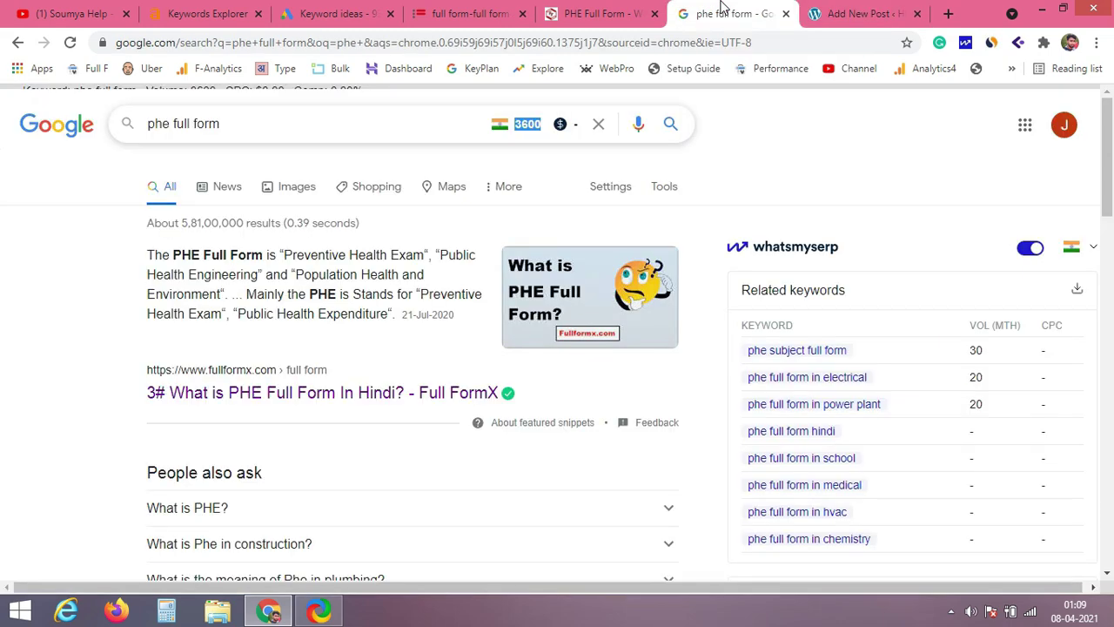
pyautogui.click(599, 10)
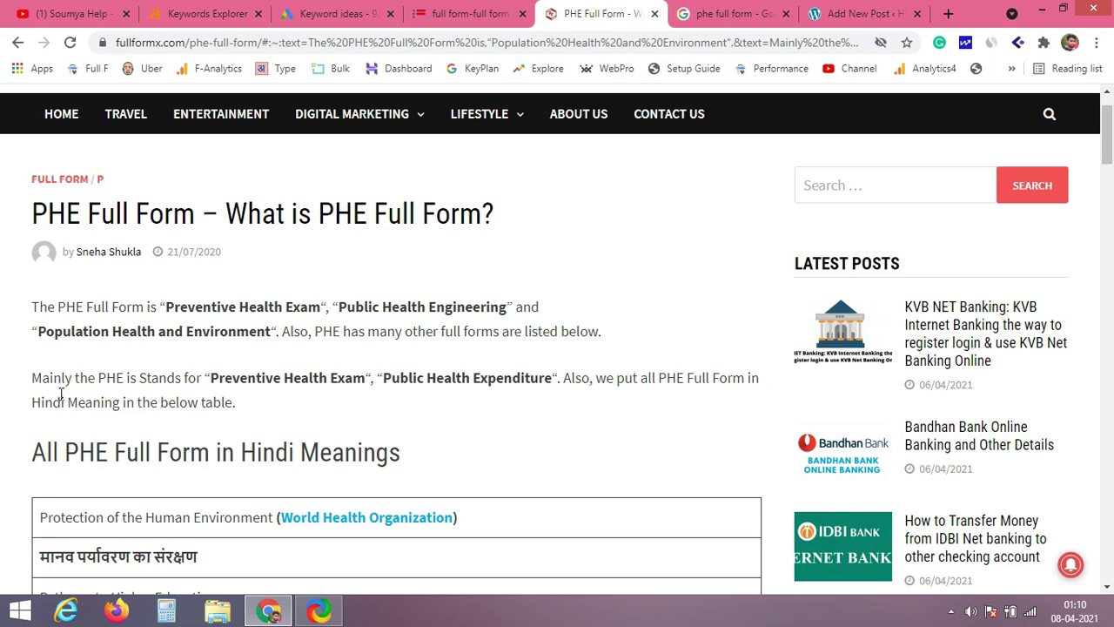
pyautogui.moveTo(41, 381); pyautogui.dragTo(436, 401)
pyautogui.click(208, 381)
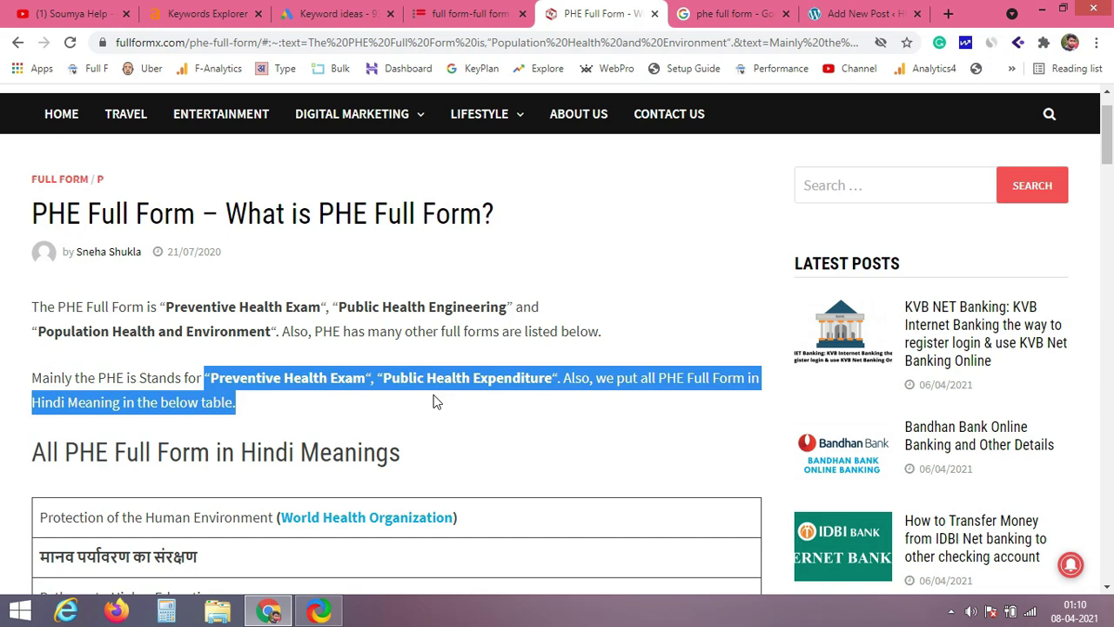
# Go to the article's Hindi meanings table and highlight the entry "Protection of the Human Environment".
pyautogui.scroll(-2, 437, 401)
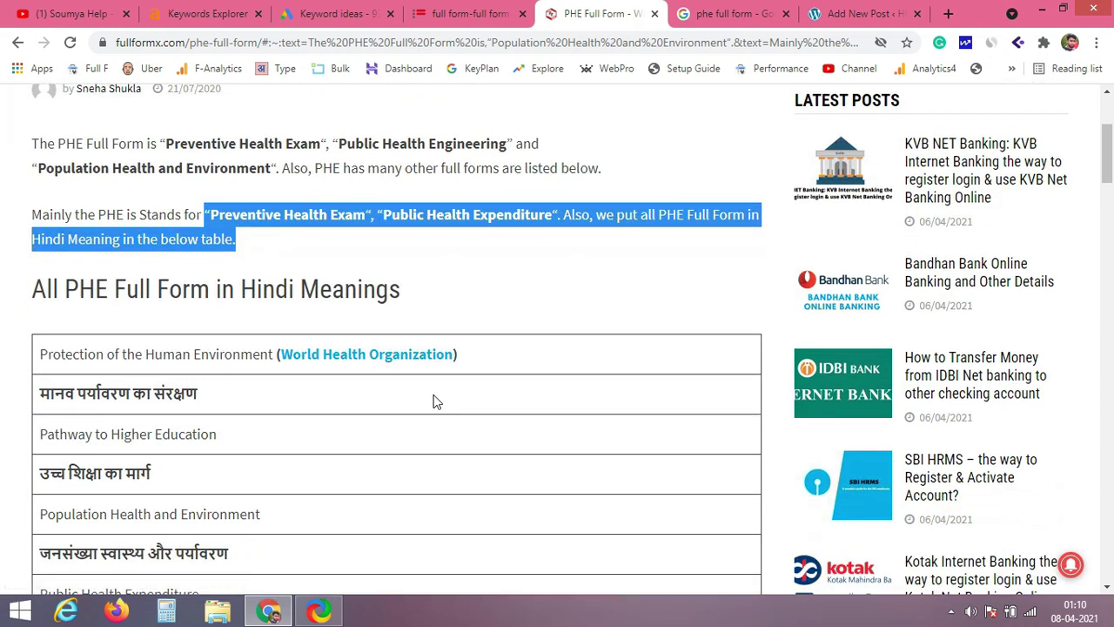
pyautogui.scroll(-2, 437, 402)
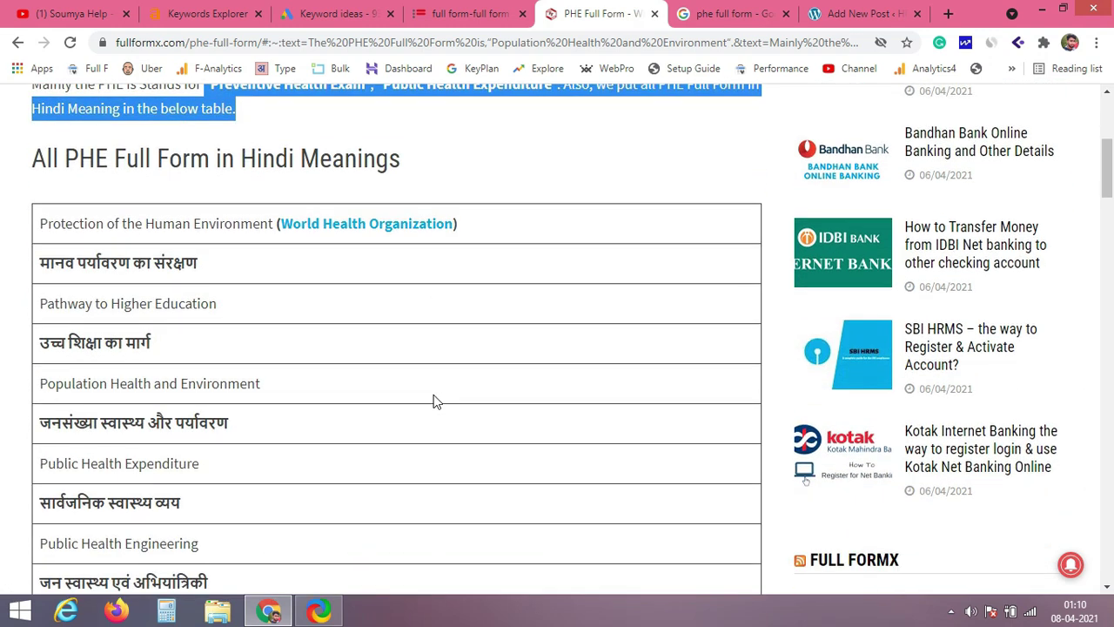
pyautogui.moveTo(40, 224); pyautogui.dragTo(275, 228)
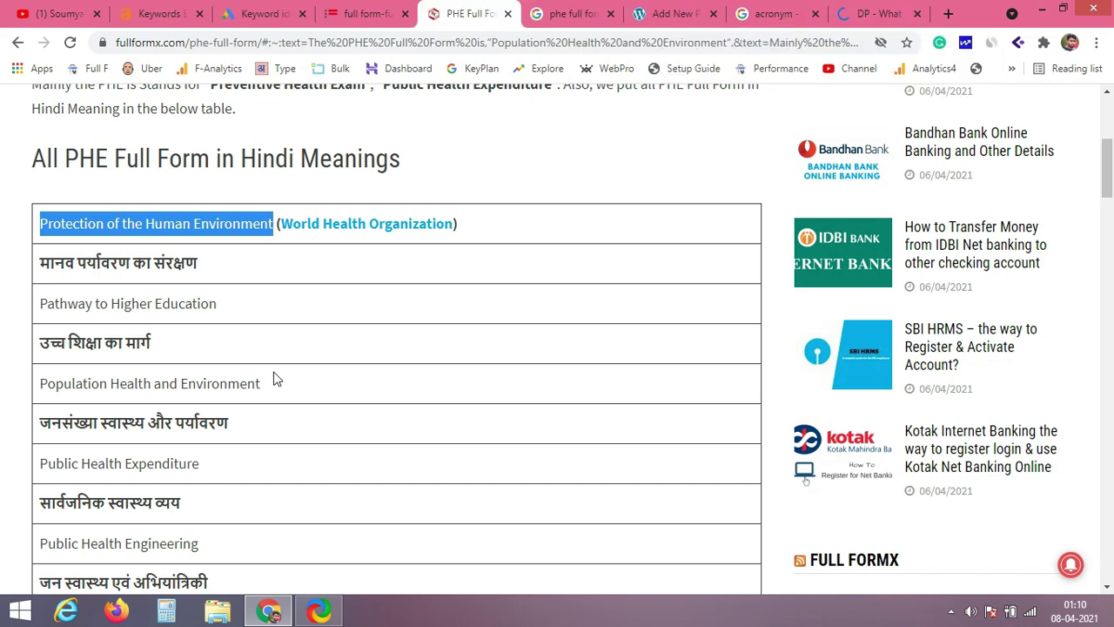
pyautogui.click(97, 186)
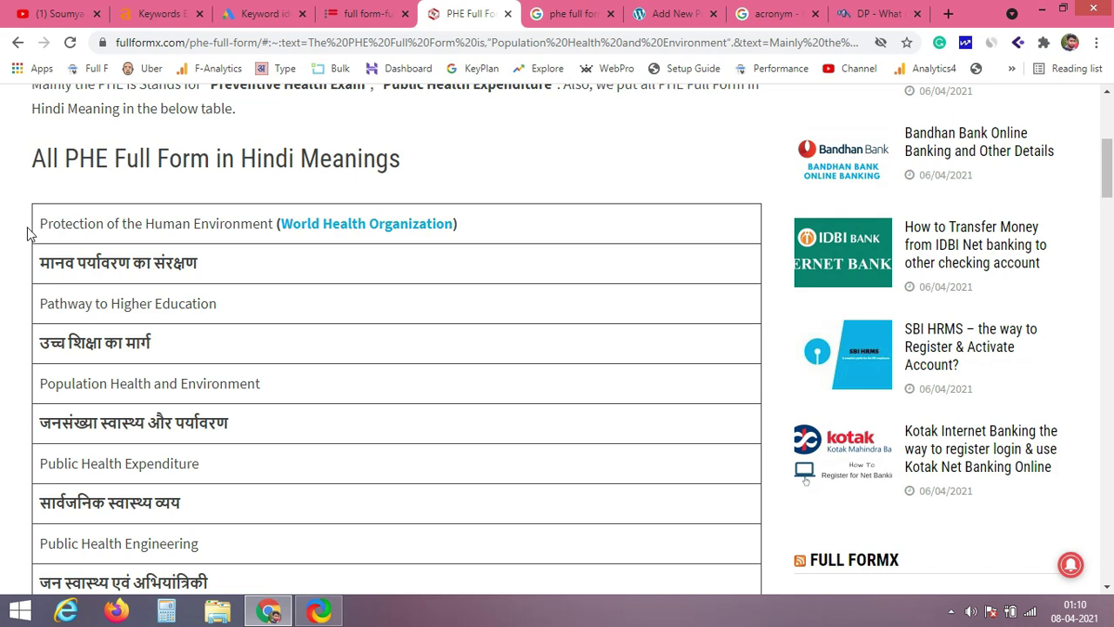
pyautogui.moveTo(42, 225); pyautogui.dragTo(275, 225)
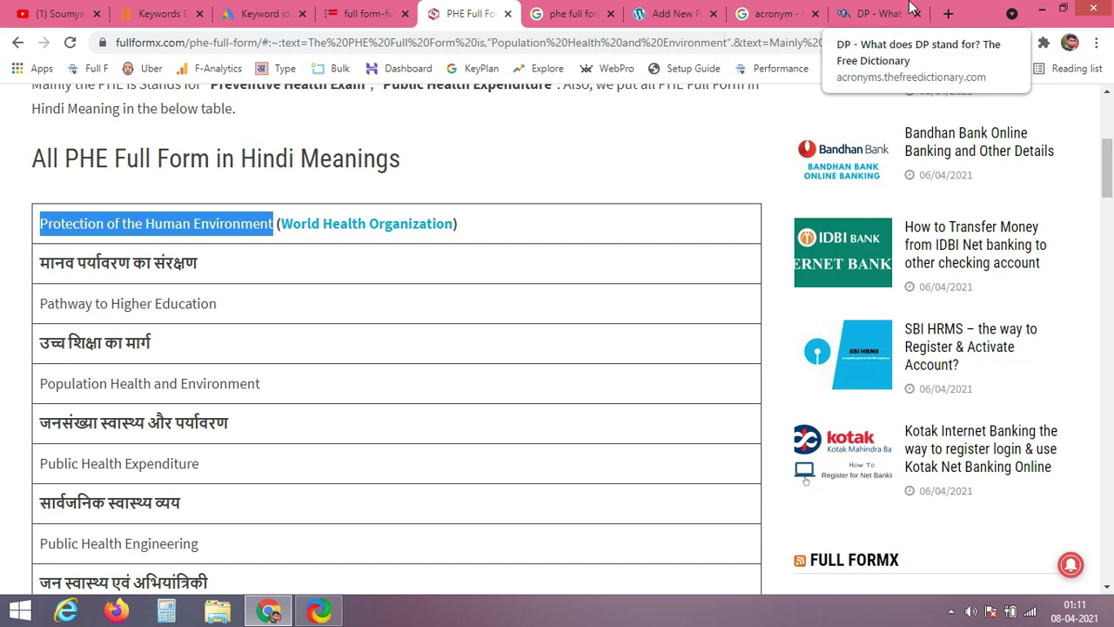
# Switch to The Free Dictionary's acronyms page and look up "cab" in place of DP.
pyautogui.click(909, 11)
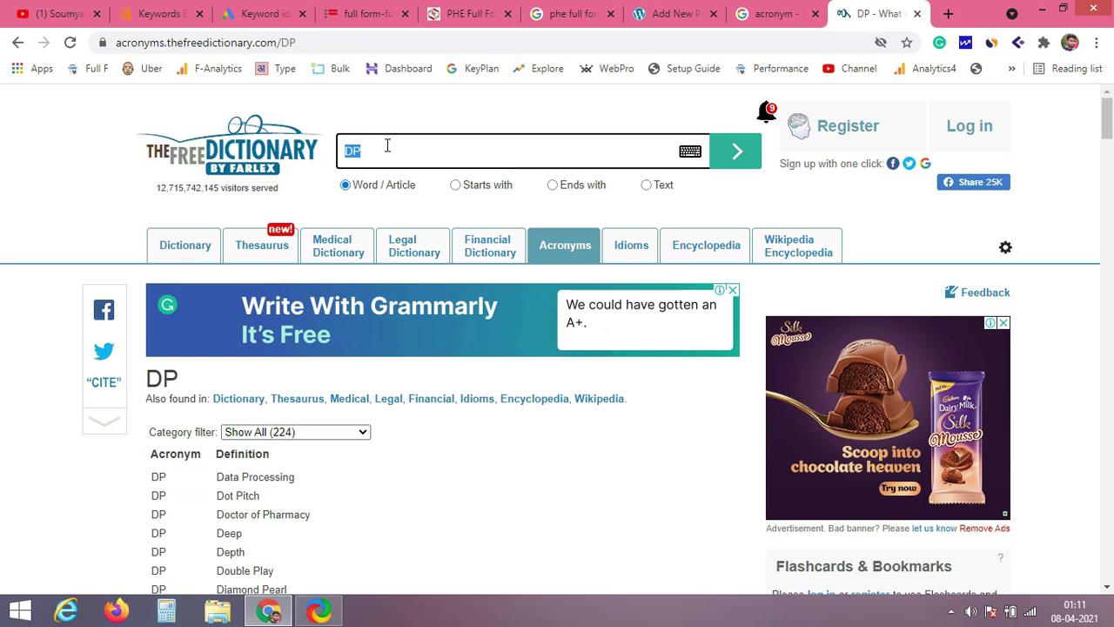
pyautogui.press('BackSpace')
pyautogui.write('cab')
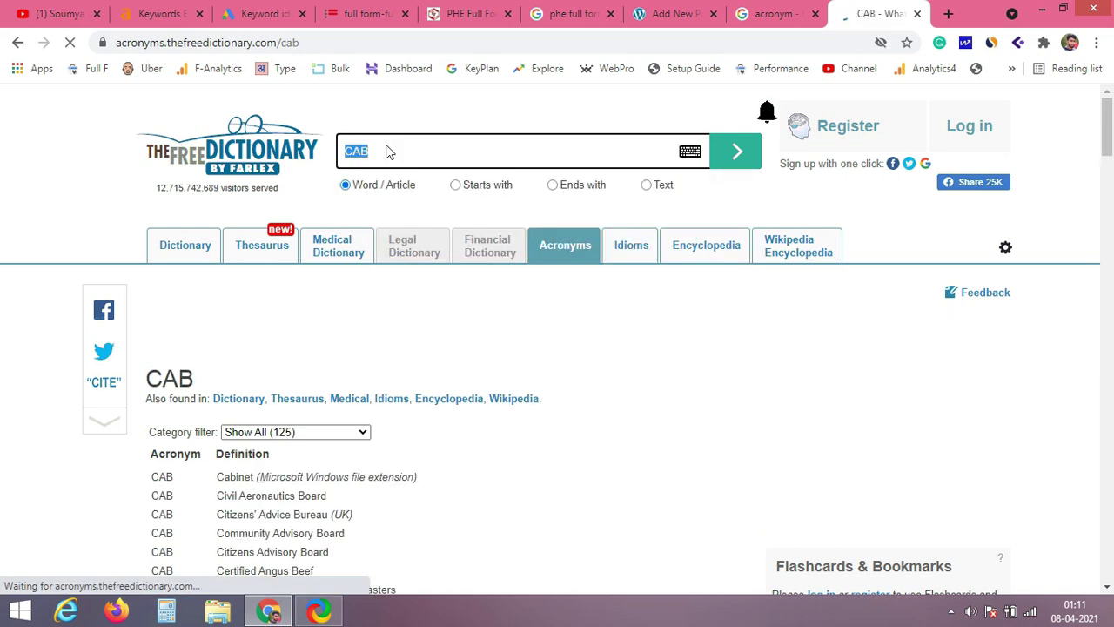
pyautogui.click(387, 150)
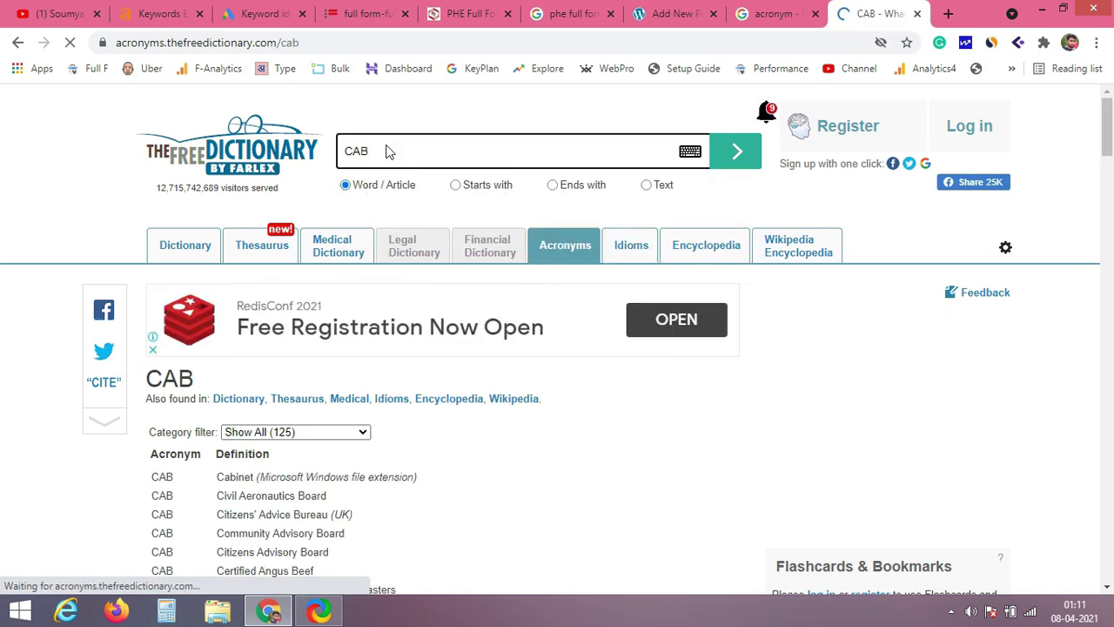